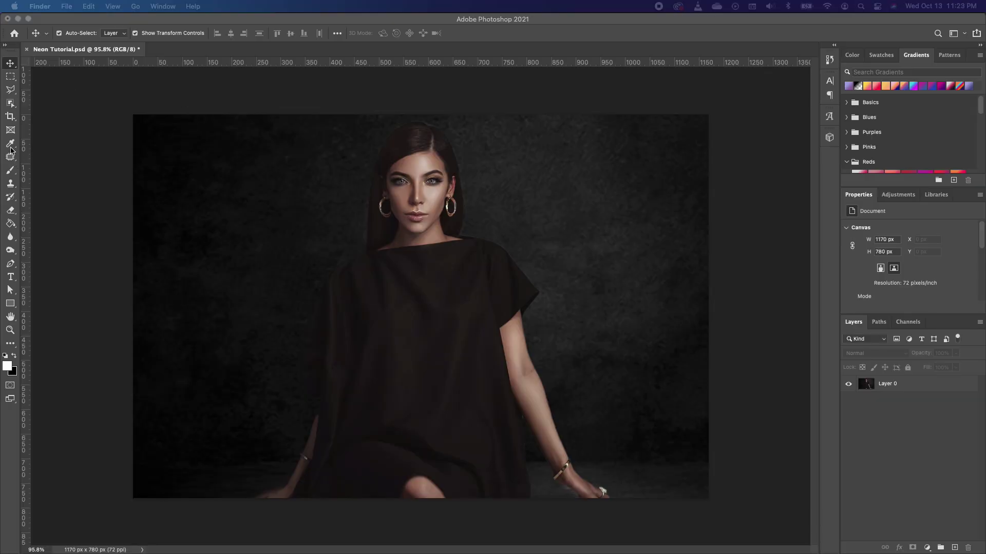
Bring the Neon Tutorial.psd portrait to the front and pick the Brush tool.
left_click(11, 171)
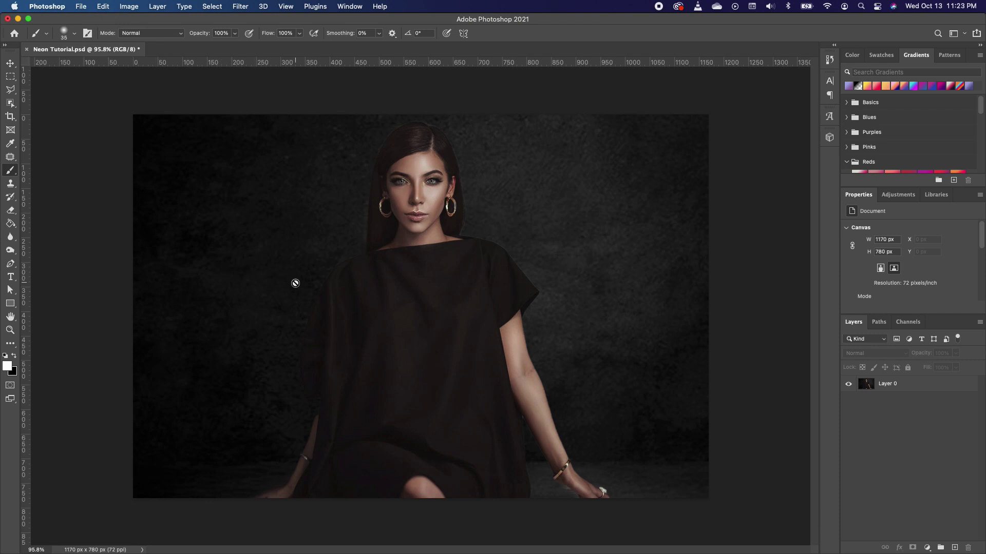
On Layer 0, set the brush to a 10 px round at 100% hardness and undo the test strokes.
left_click(895, 386)
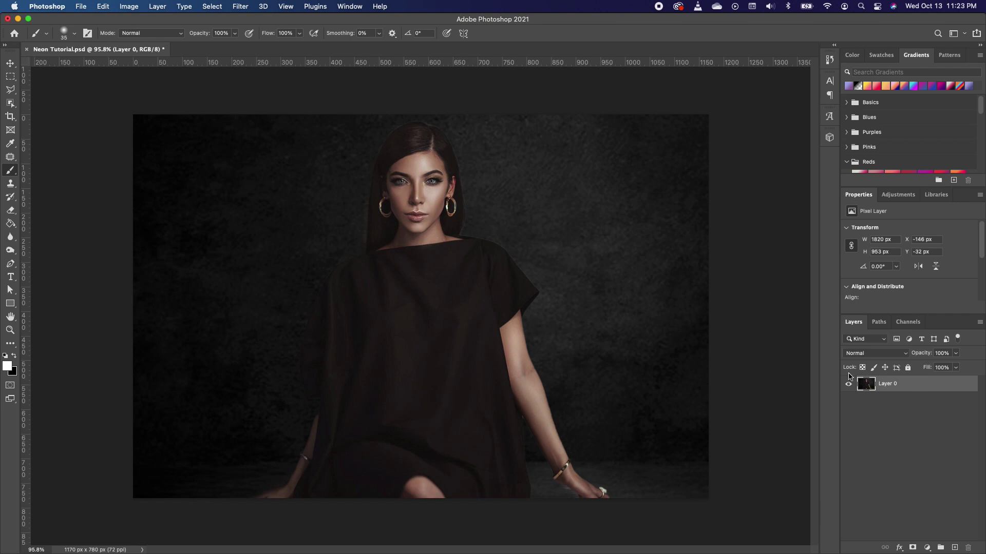
key("bracketleft")
left_click_drag(246, 178, 285, 210)
right_click(294, 208)
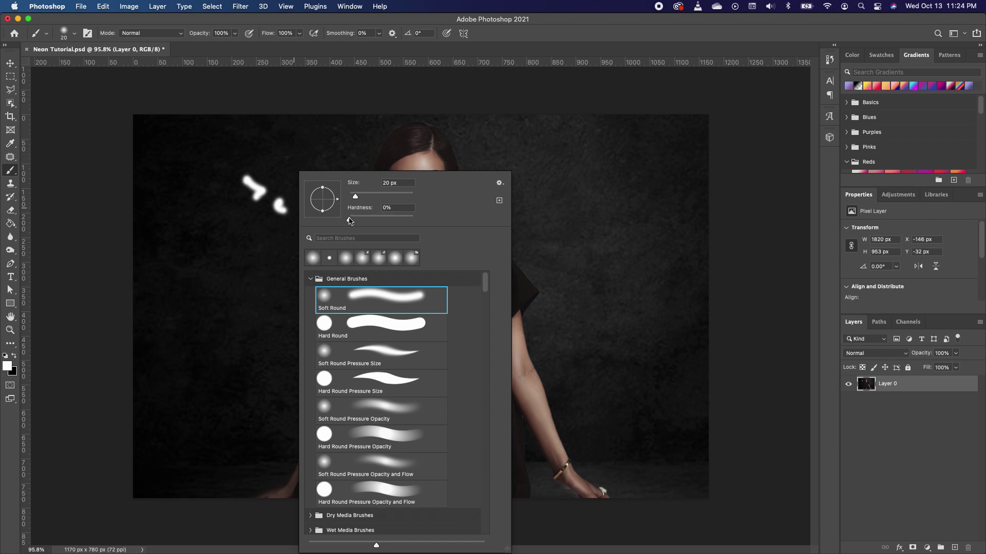
left_click_drag(350, 221, 445, 221)
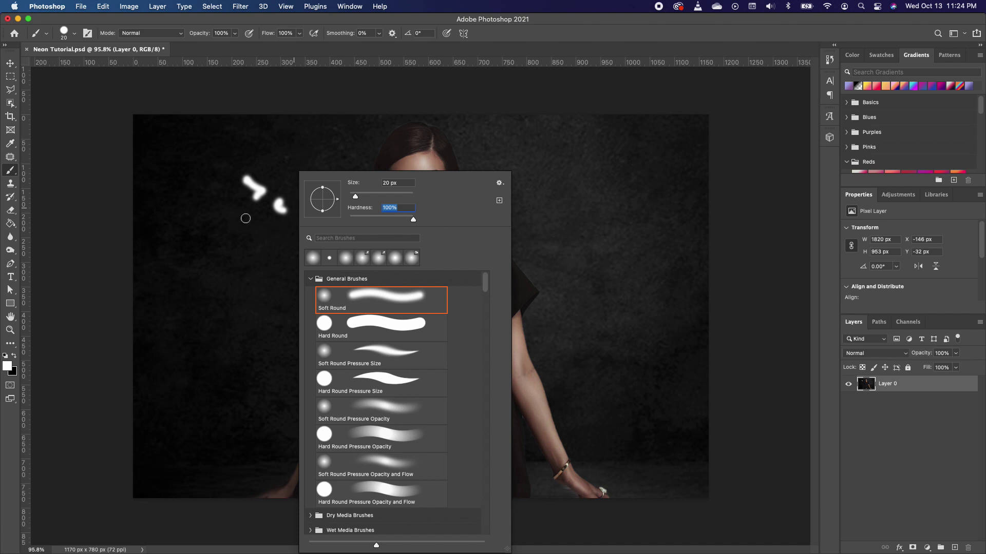
left_click_drag(244, 215, 246, 239)
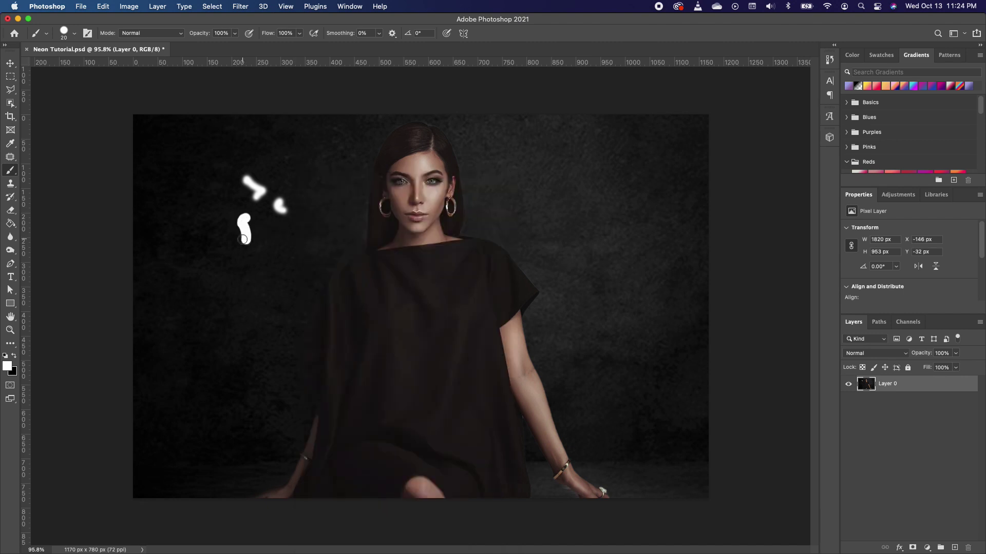
key("super+z")
key("super+z")
key("super+z")
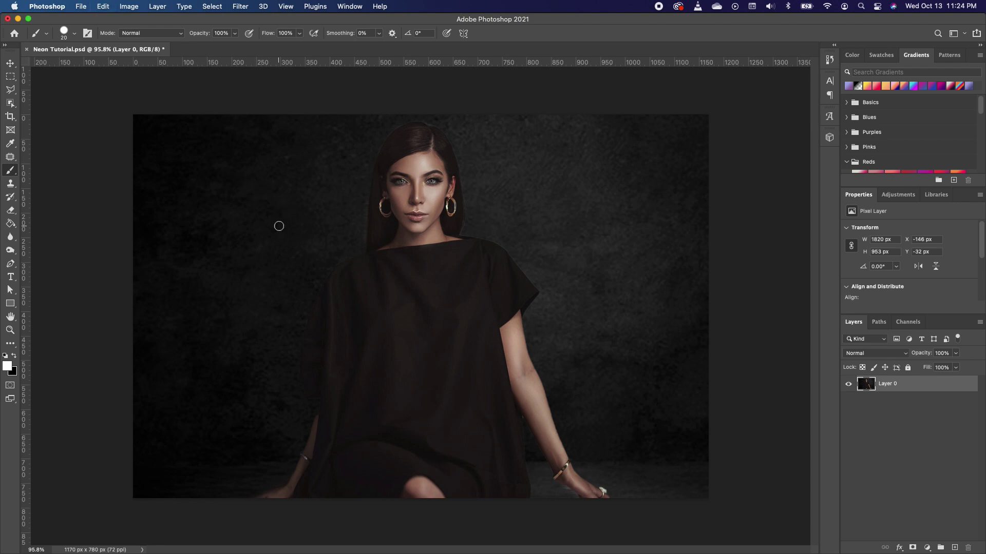
key("bracketleft")
Draw a closed triangular Pen path around the woman and add an empty Layer 1 above the photo.
left_click(10, 263)
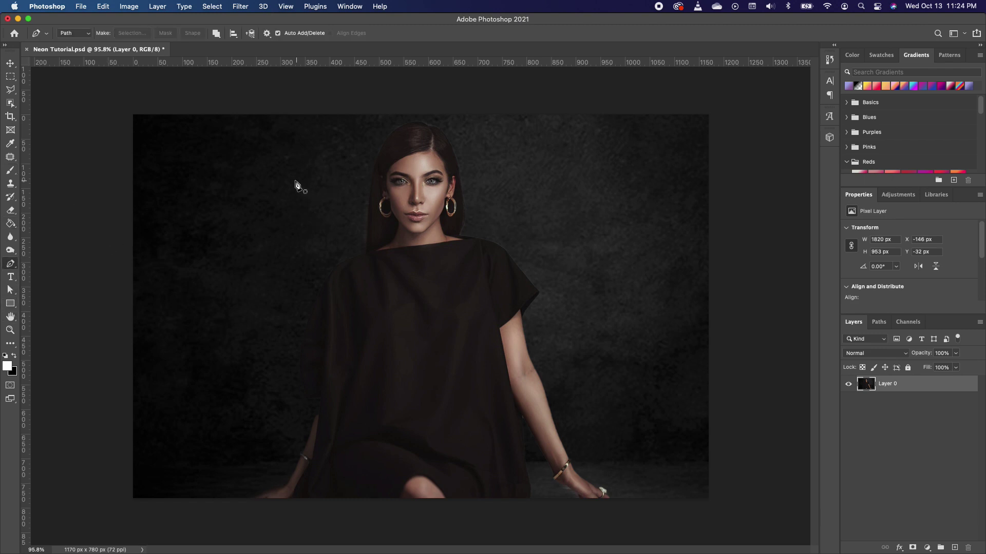
left_click(277, 171)
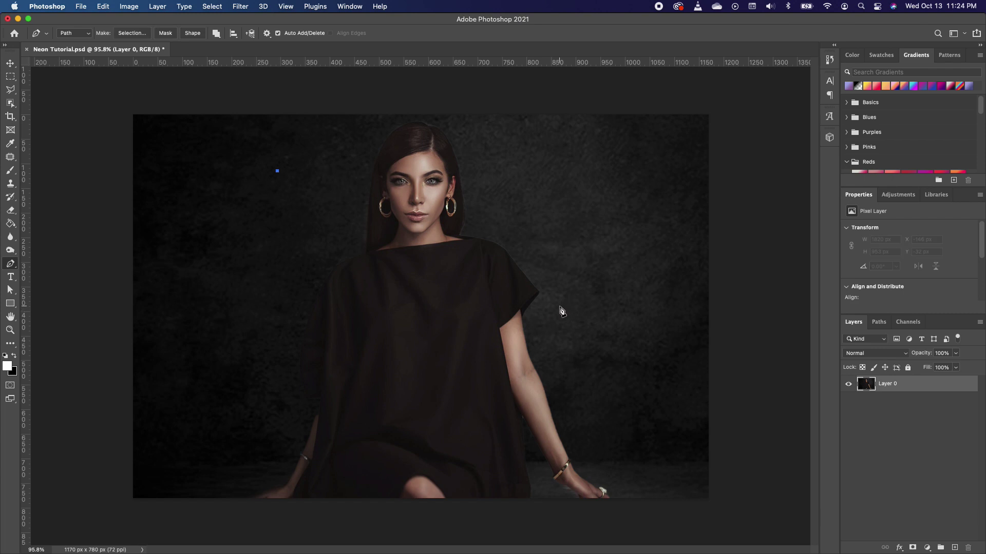
left_click(586, 302)
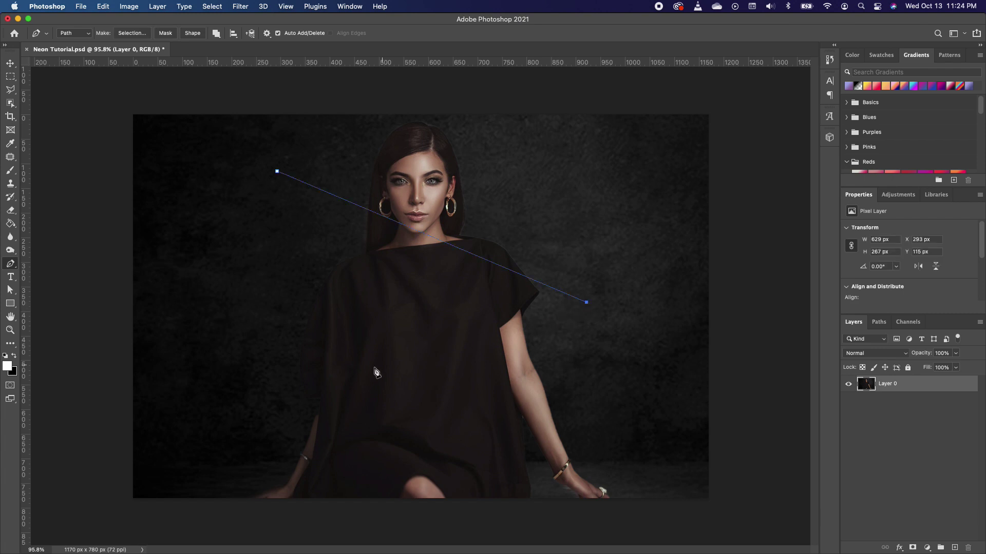
left_click(262, 431)
left_click(277, 171)
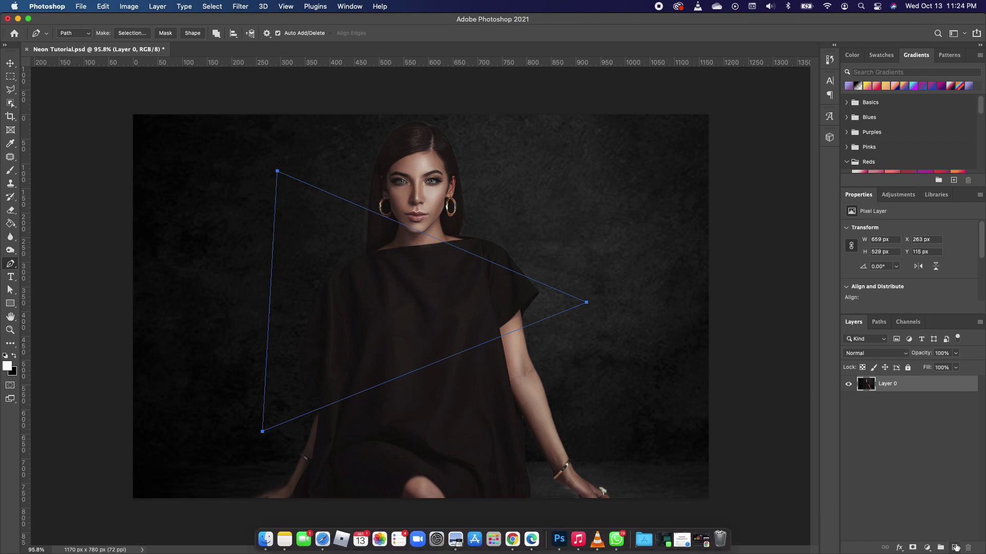
left_click(954, 548)
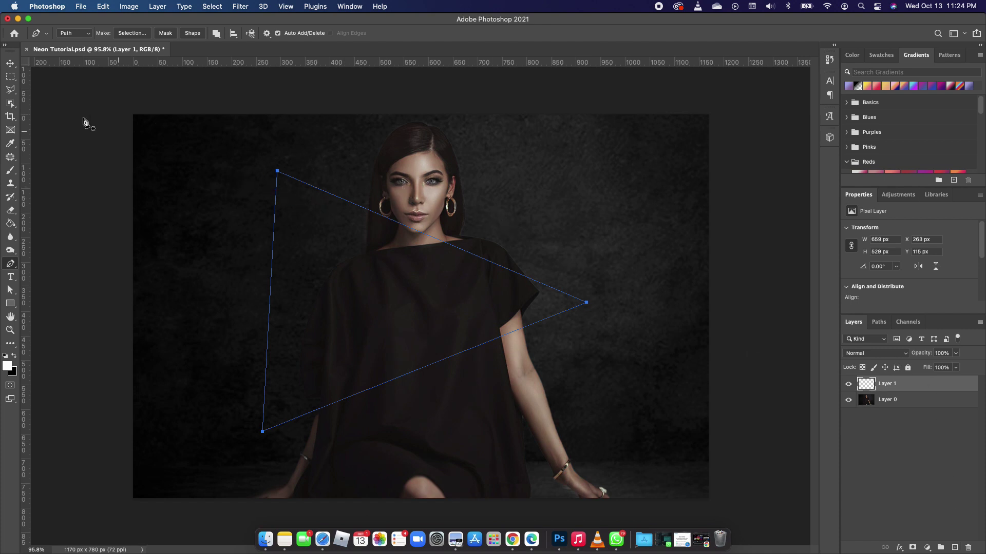
Stroke the triangle path onto Layer 1 with the white brush, then open its Layer Style.
right_click(348, 202)
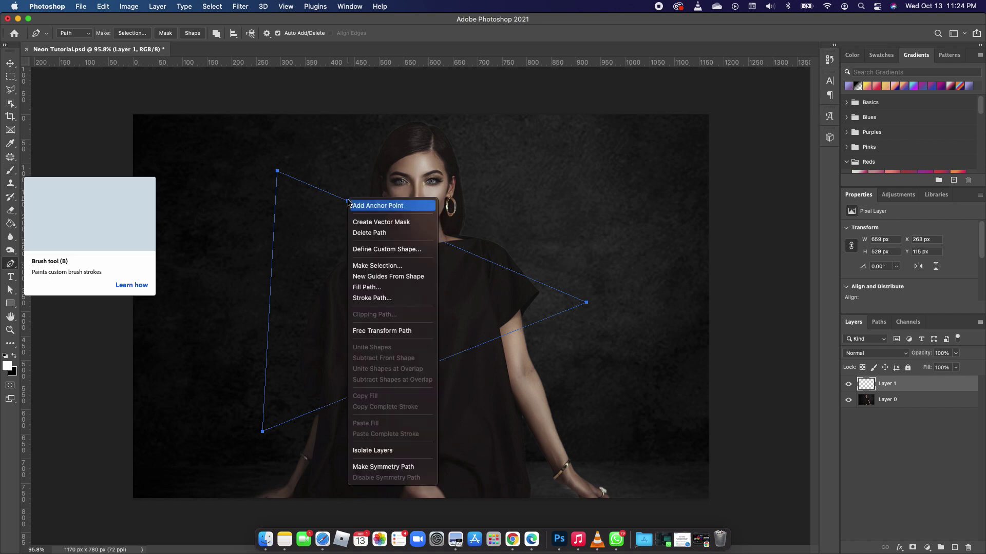
left_click(384, 298)
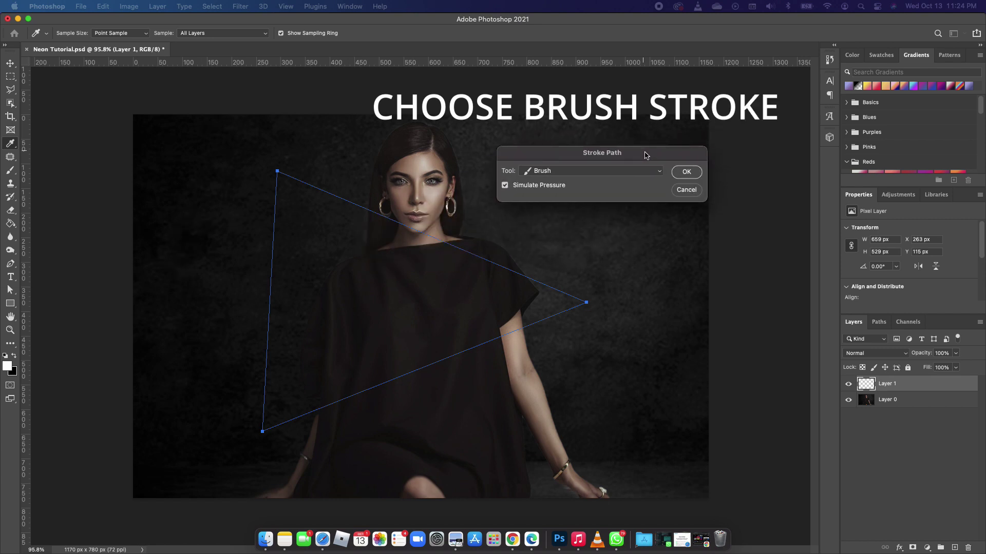
left_click(687, 173)
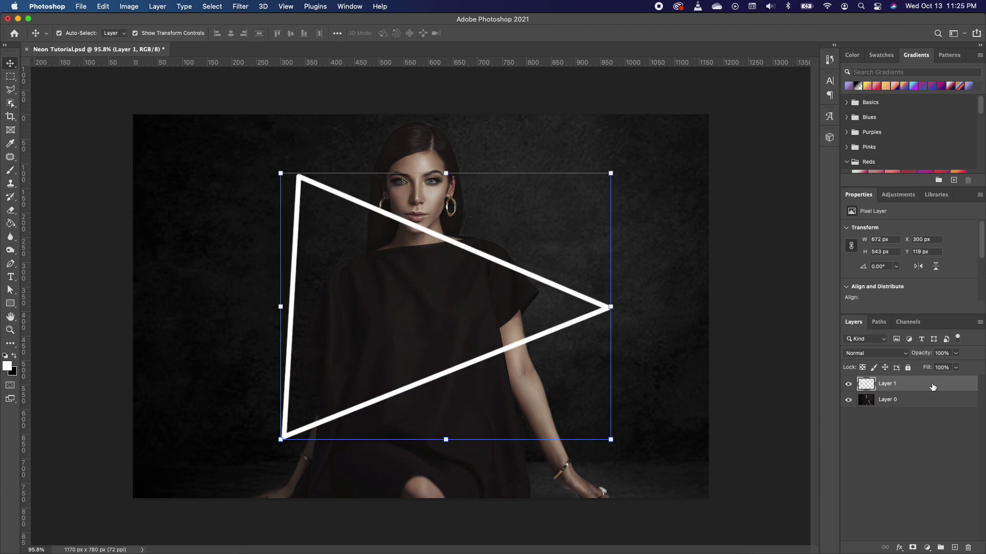
key("h")
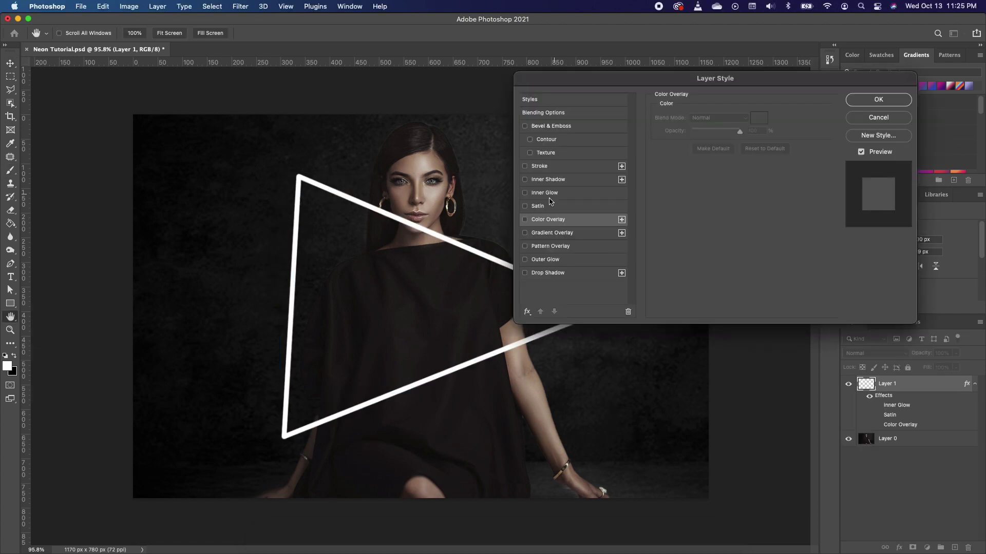
Add a magenta Color Overlay (#d90fb6) to the white triangle outline.
left_click(525, 219)
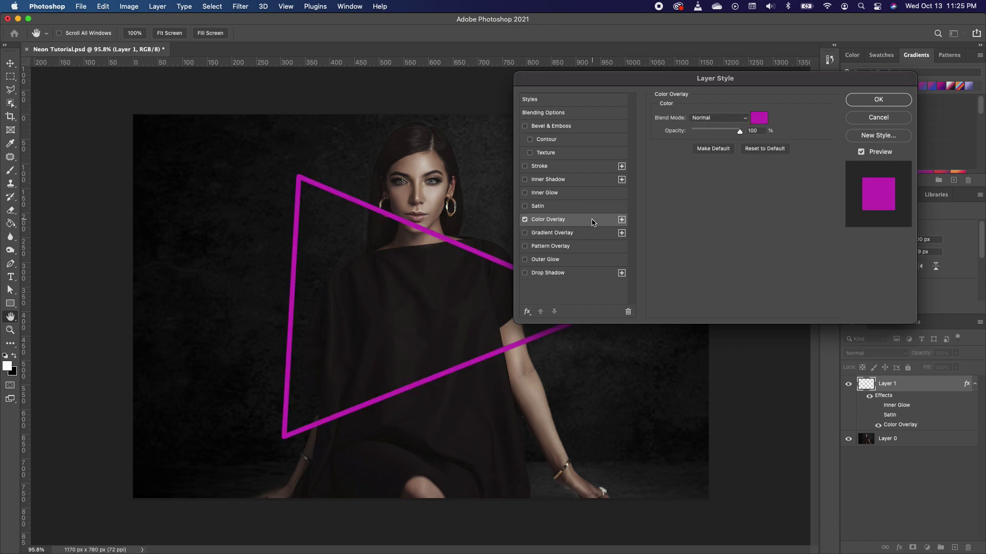
left_click(762, 120)
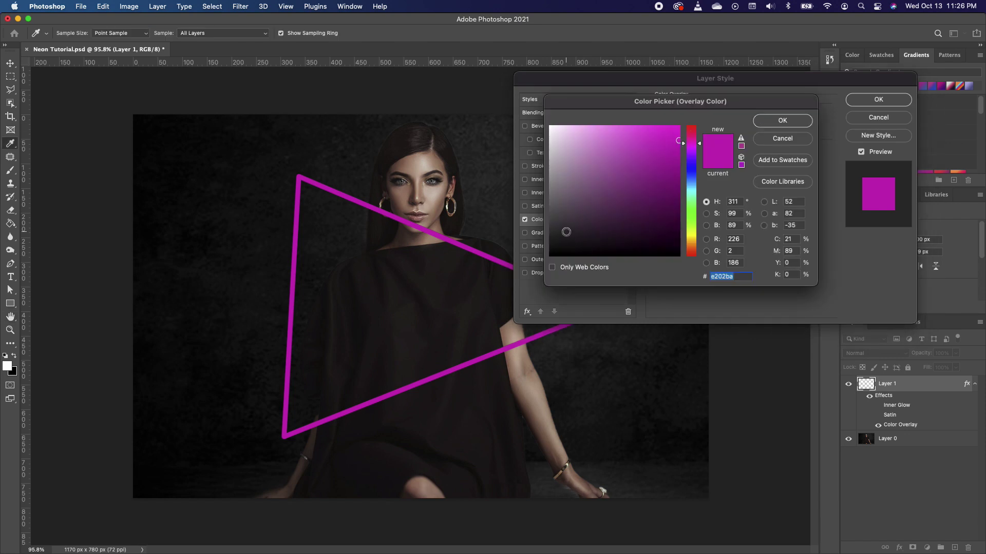
left_click(563, 233)
left_click(565, 182)
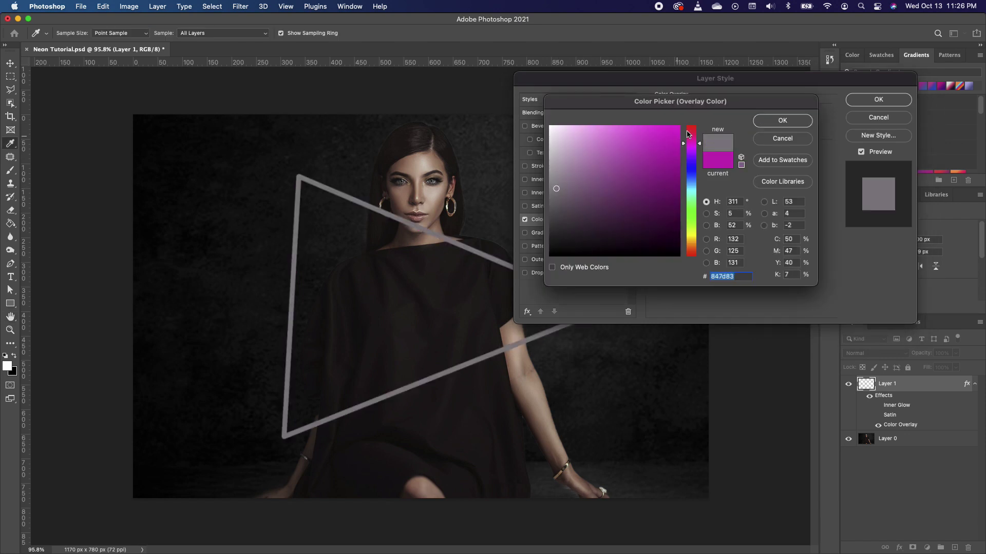
left_click_drag(674, 165, 676, 152)
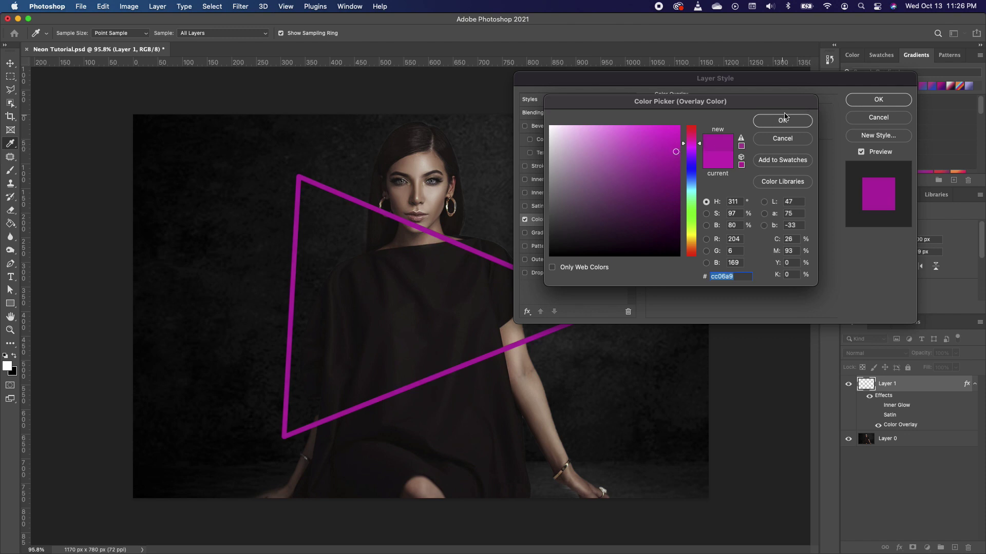
left_click(671, 146)
left_click(781, 119)
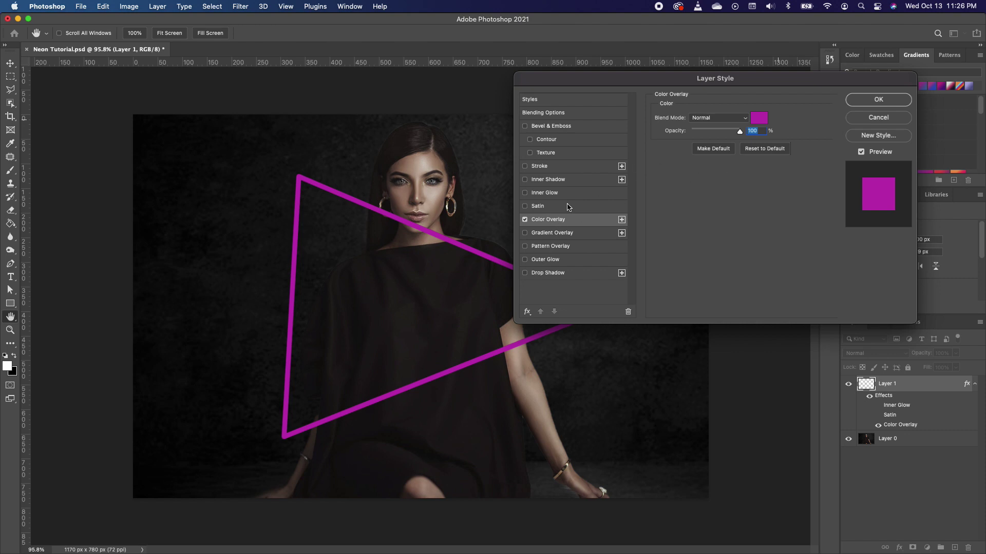
Give the triangle a near-white Inner Glow at 98% opacity and 5 px size, keeping the default contour.
left_click(525, 193)
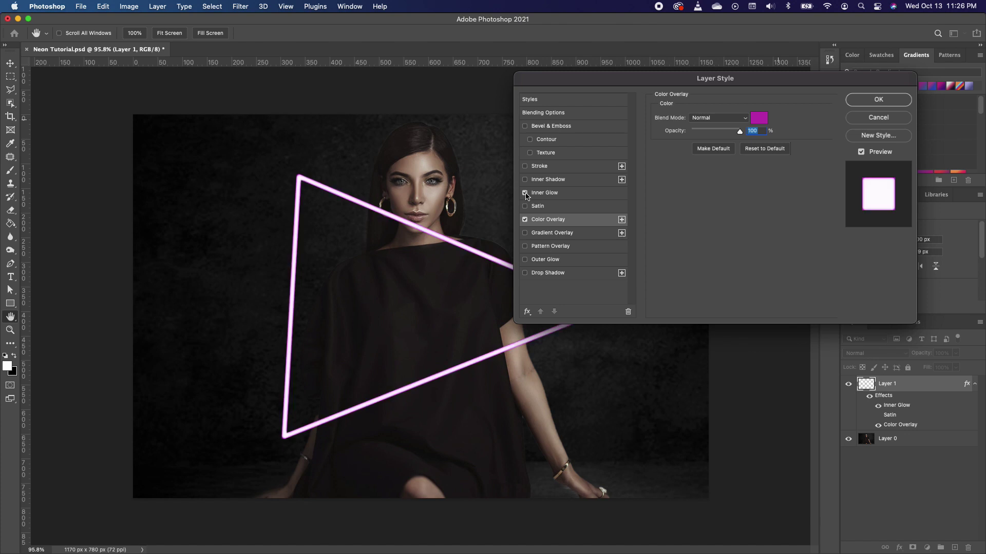
left_click(577, 193)
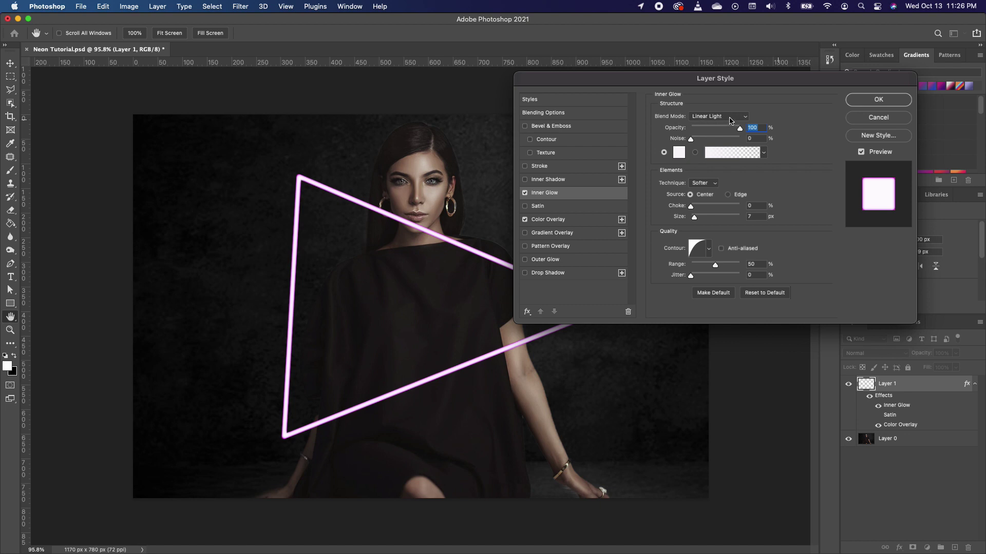
left_click(678, 152)
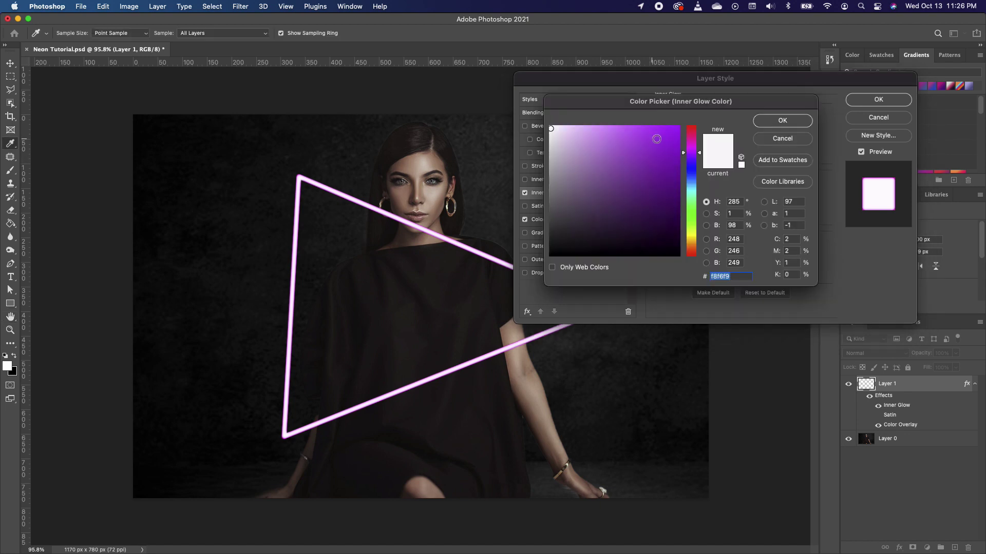
left_click(790, 122)
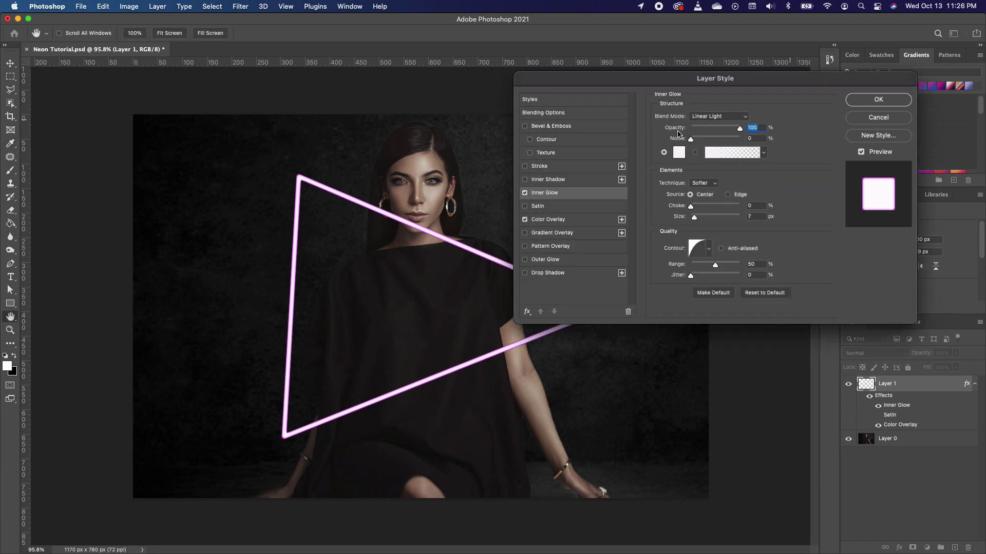
mouse_move(740, 129)
left_mouse_down()
mouse_move(711, 130)
mouse_move(738, 130)
left_mouse_up()
left_click_drag(694, 218, 693, 218)
scroll(448, 370, "down", 1)
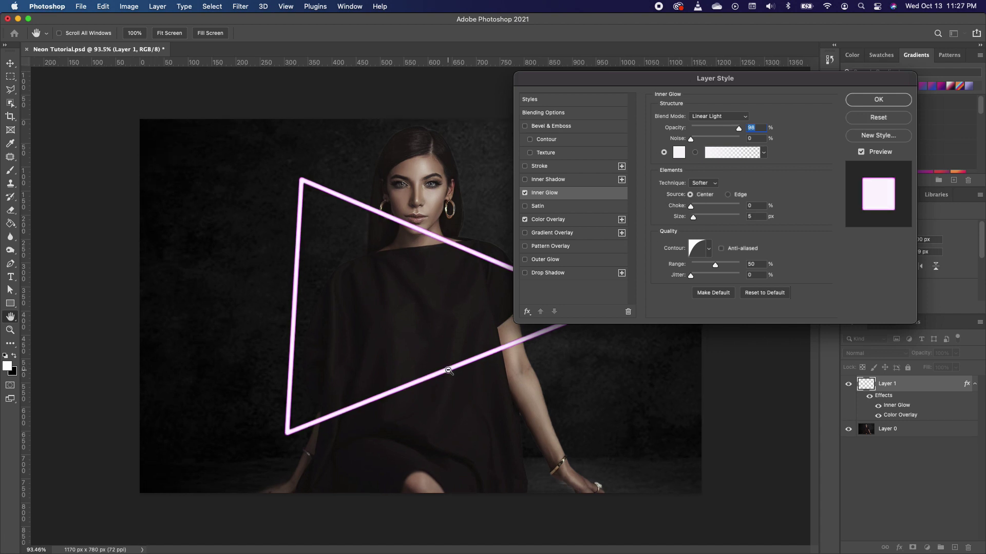
scroll(448, 370, "up", 5)
left_click(707, 250)
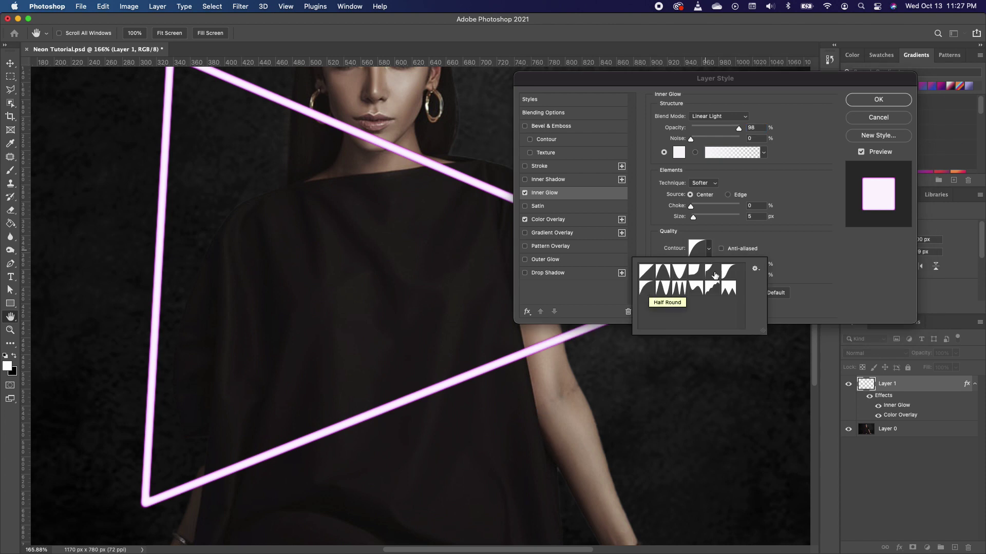
left_click(787, 244)
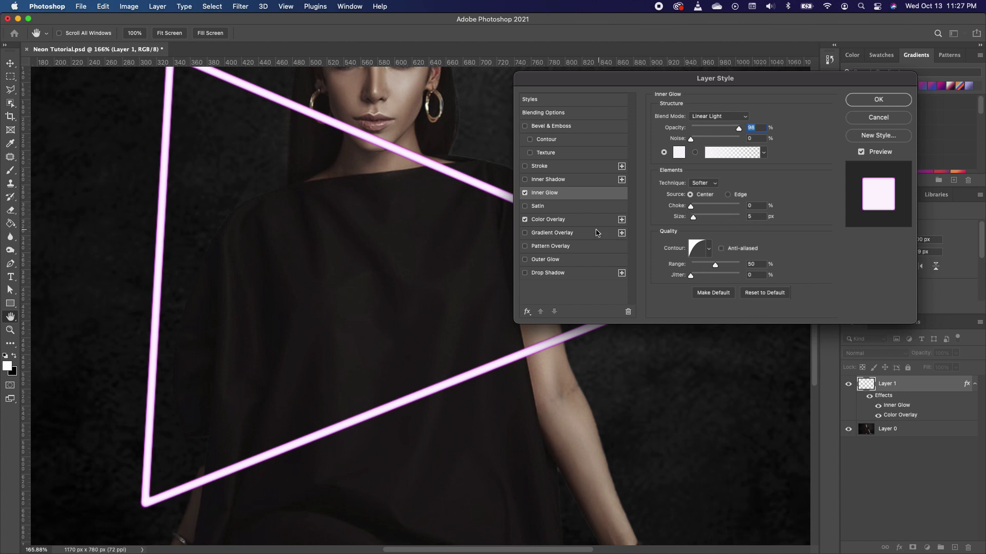
Enable a purple Outer Glow in Linear Dodge (Add) mode and raise its opacity to 74%.
left_click(524, 259)
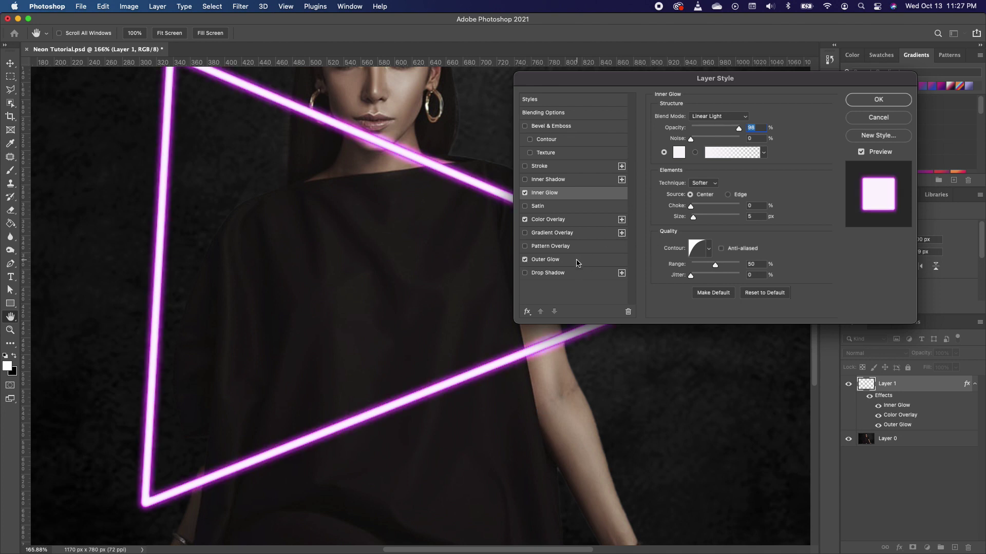
left_click(577, 262)
left_click(683, 157)
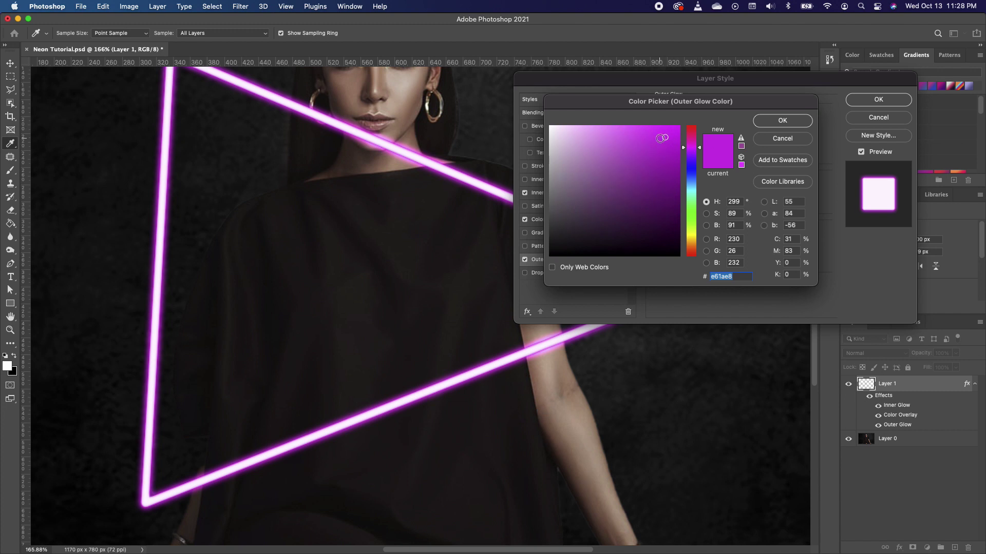
left_click(781, 124)
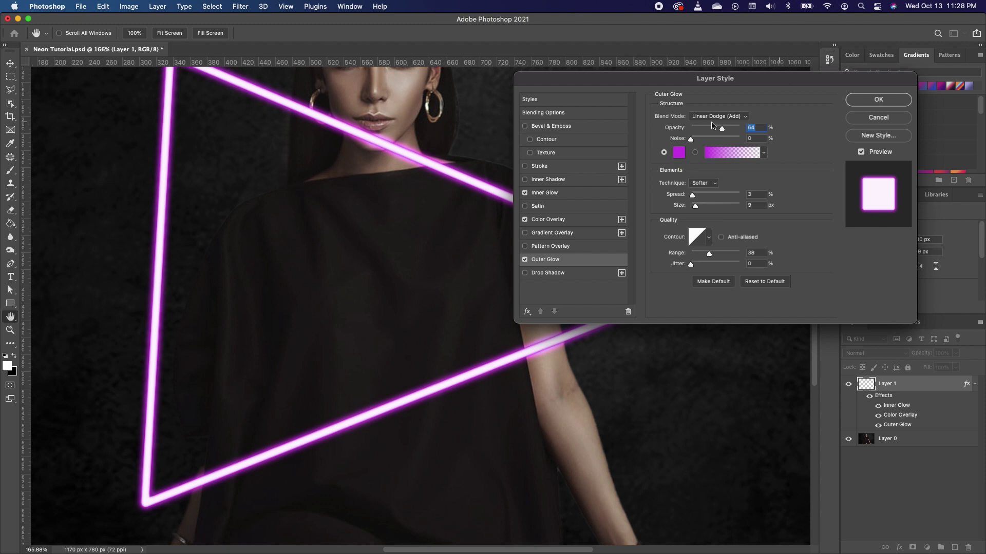
left_click(737, 117)
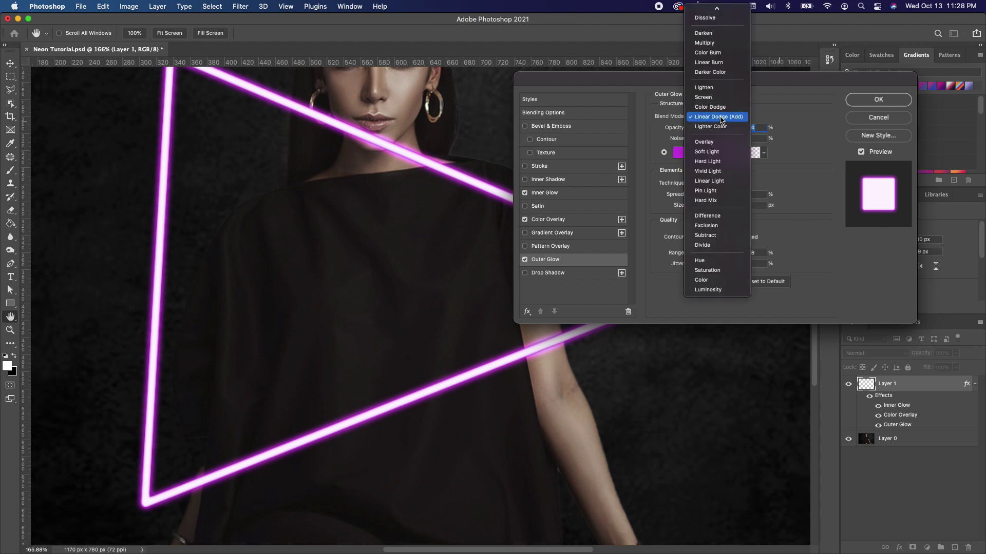
left_click(725, 118)
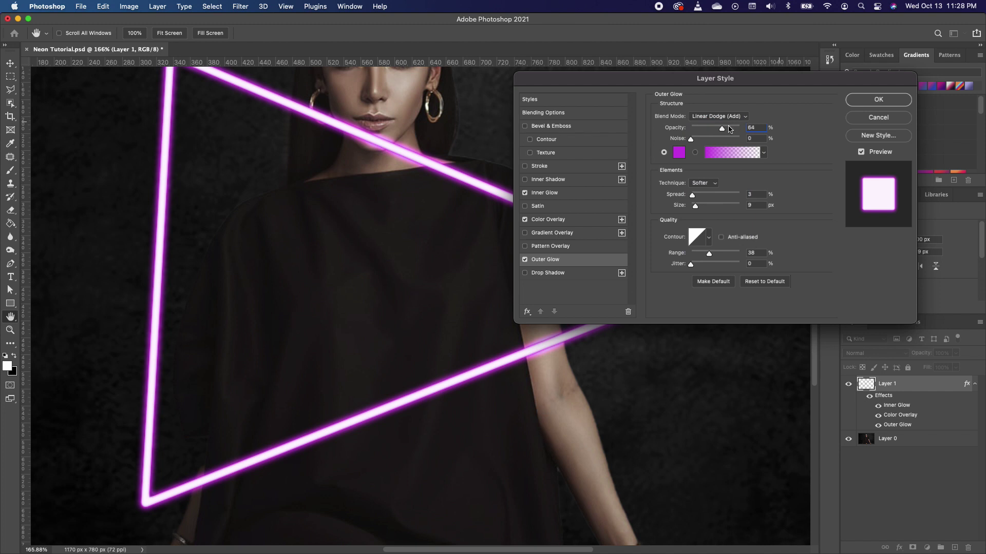
mouse_move(722, 129)
left_mouse_down()
mouse_move(744, 130)
mouse_move(730, 131)
left_mouse_up()
Add a Drop Shadow in Linear Dodge (Add) at 72% opacity, 250 px size and 0% spread.
left_click(525, 274)
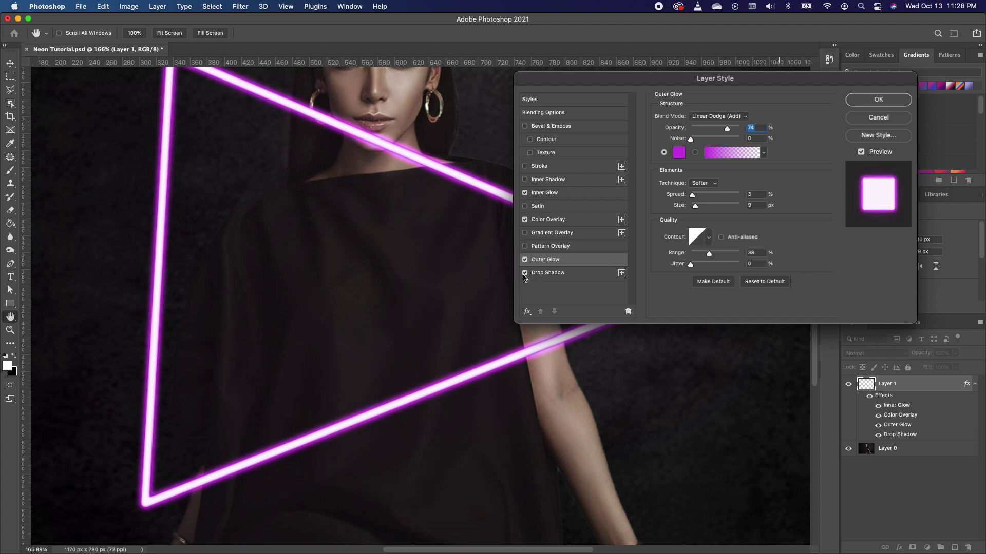
left_click(590, 273)
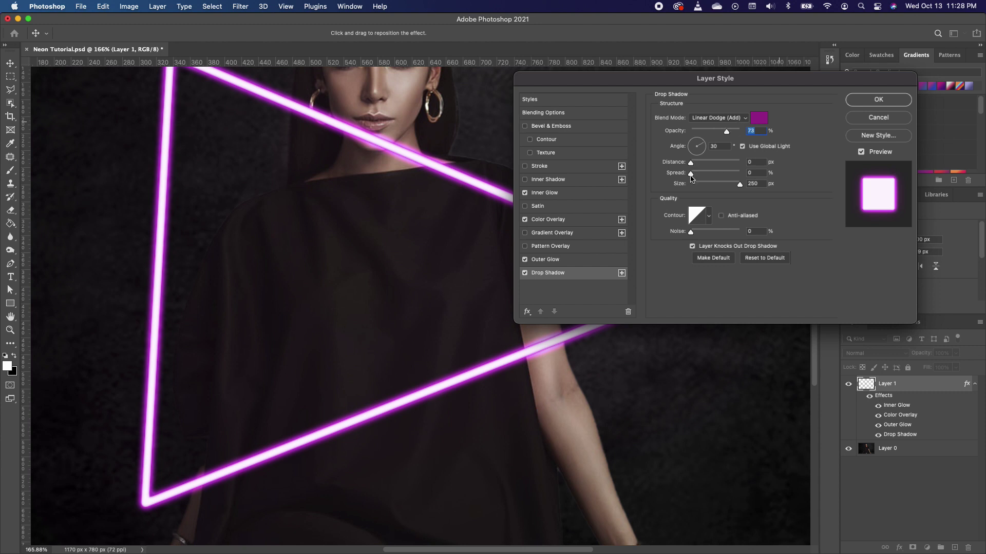
left_click_drag(739, 184, 691, 188)
left_click_drag(738, 187, 740, 185)
left_click_drag(728, 132, 727, 133)
mouse_move(691, 173)
left_mouse_down()
mouse_move(710, 176)
mouse_move(692, 176)
left_mouse_up()
left_click_drag(691, 174, 687, 177)
Apply the layer style and scale the neon triangle up to 108.55% with Free Transform.
left_click(743, 186)
left_click(896, 107)
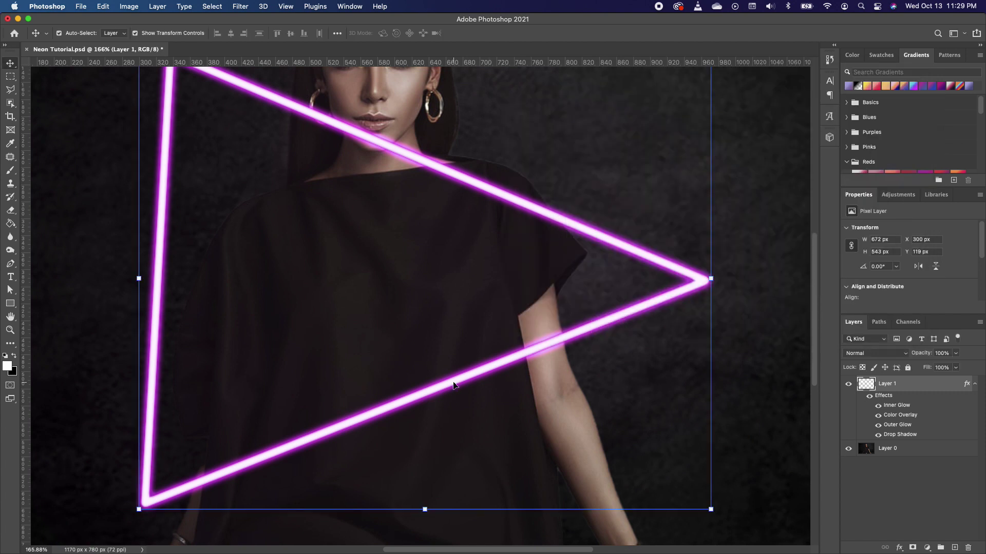
key("super+t")
scroll(447, 366, "down", 3)
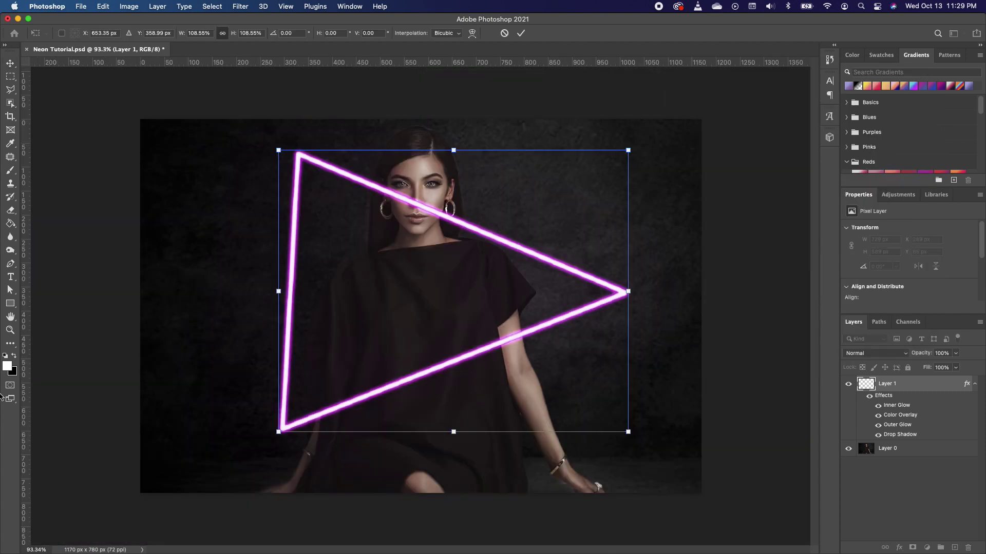
Commit the transform and enlarge the Brush tool to 100 px.
left_click(10, 170)
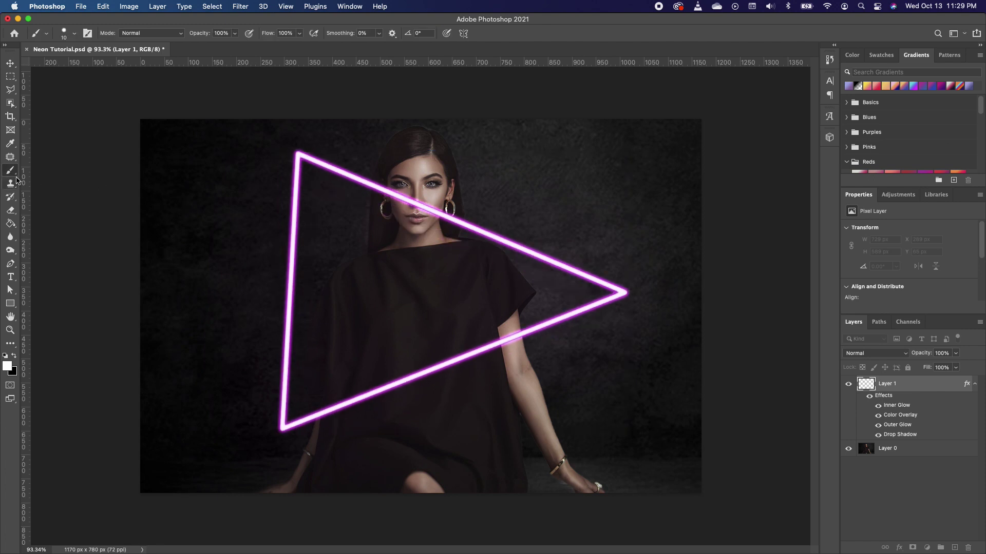
key("bracketright")
key("bracketright")
key("bracketright")
key("bracketright")
key("bracketright")
key("bracketright")
key("bracketright")
key("bracketright")
key("bracketright")
key("bracketright")
key("bracketright")
key("bracketright")
key("bracketright")
key("bracketright")
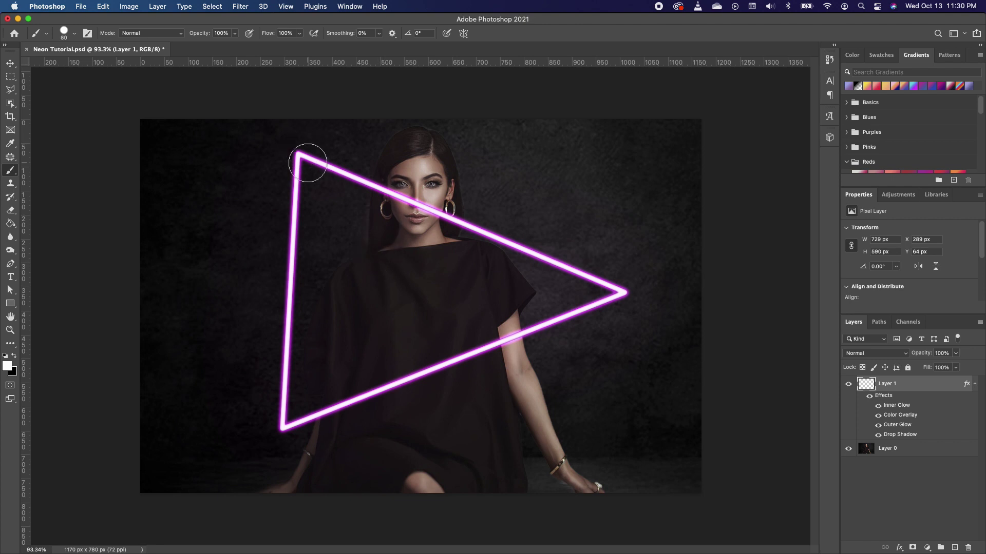
key("bracketright")
key("bracketright")
Make the brush a fully soft 100 px round, then start a Pen path at the triangle's top corner.
right_click(578, 207)
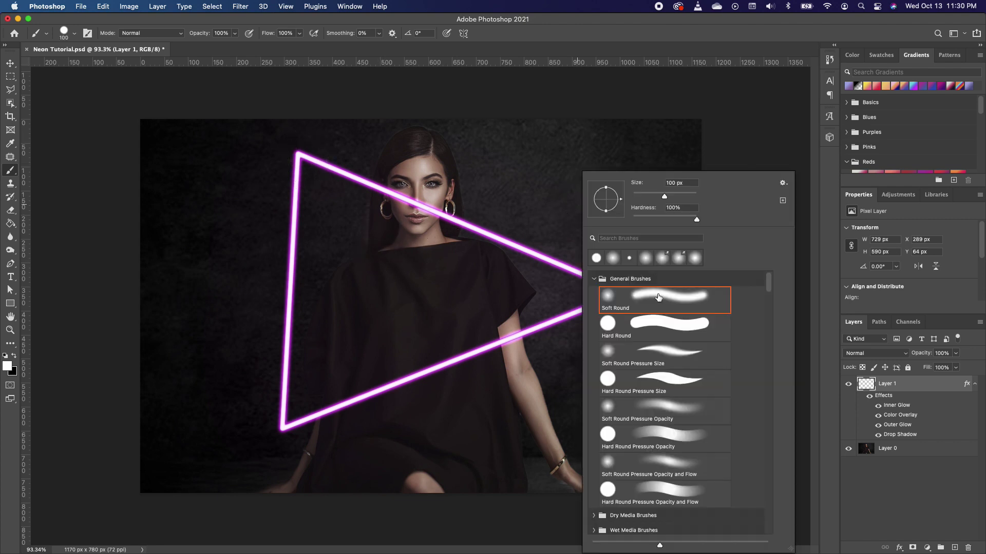
left_click_drag(696, 219, 617, 218)
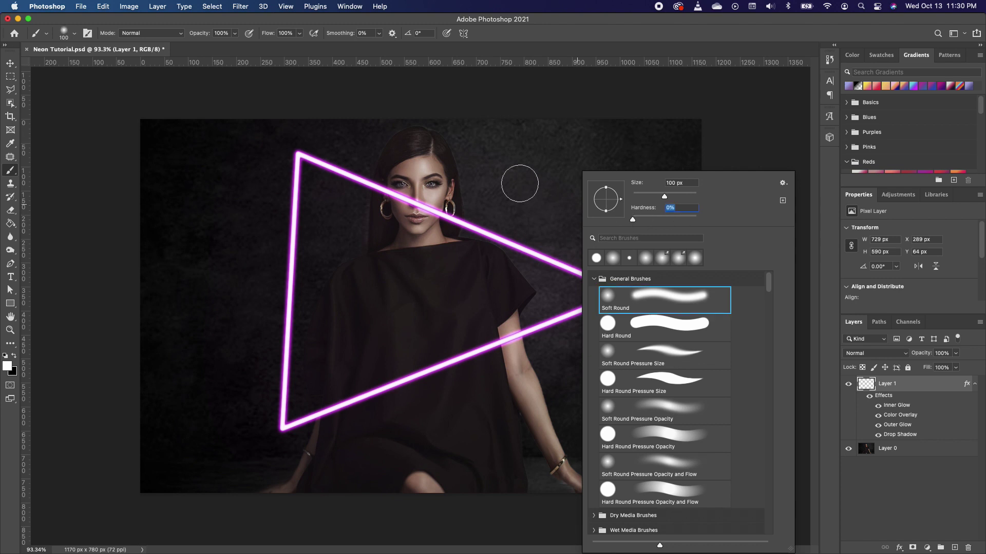
left_click(747, 125)
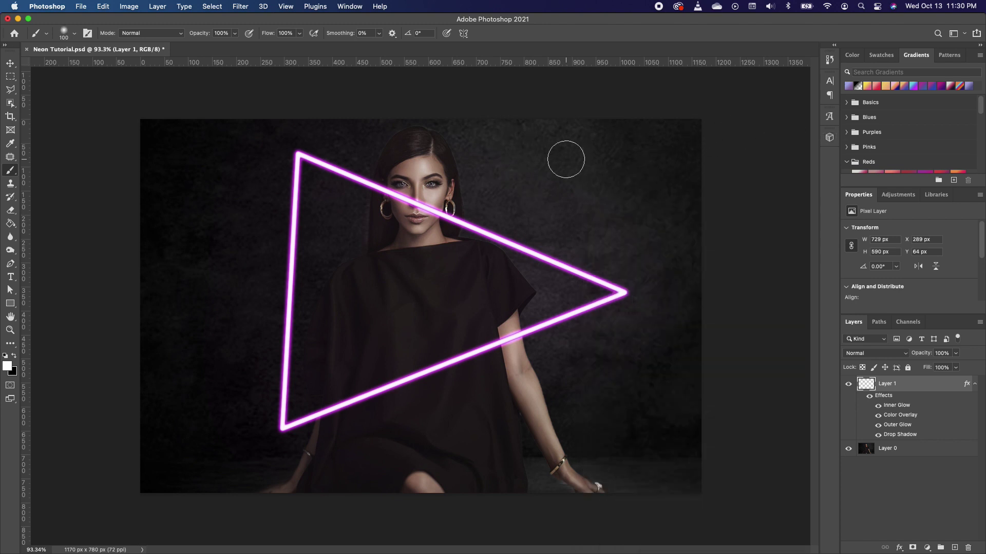
left_click_drag(544, 160, 583, 160)
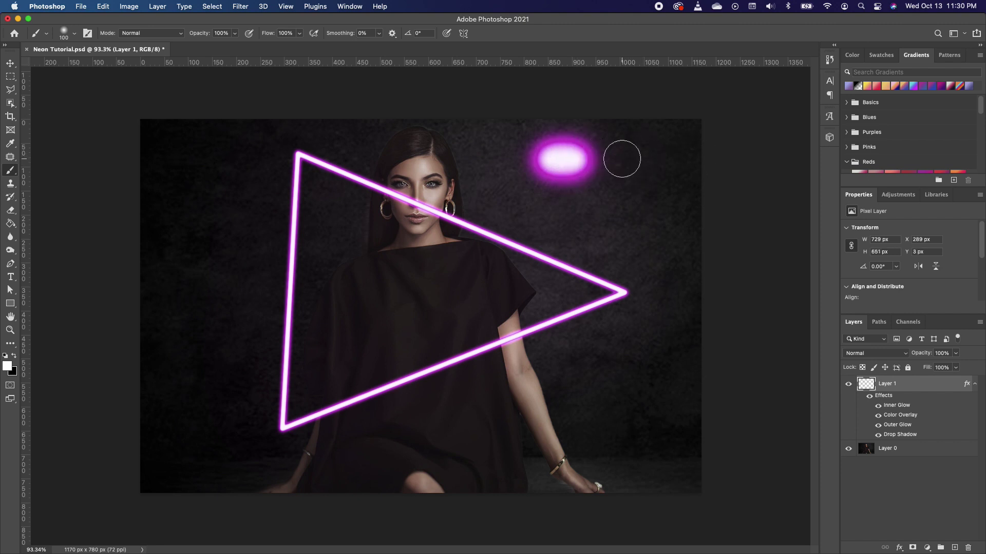
key("super+z")
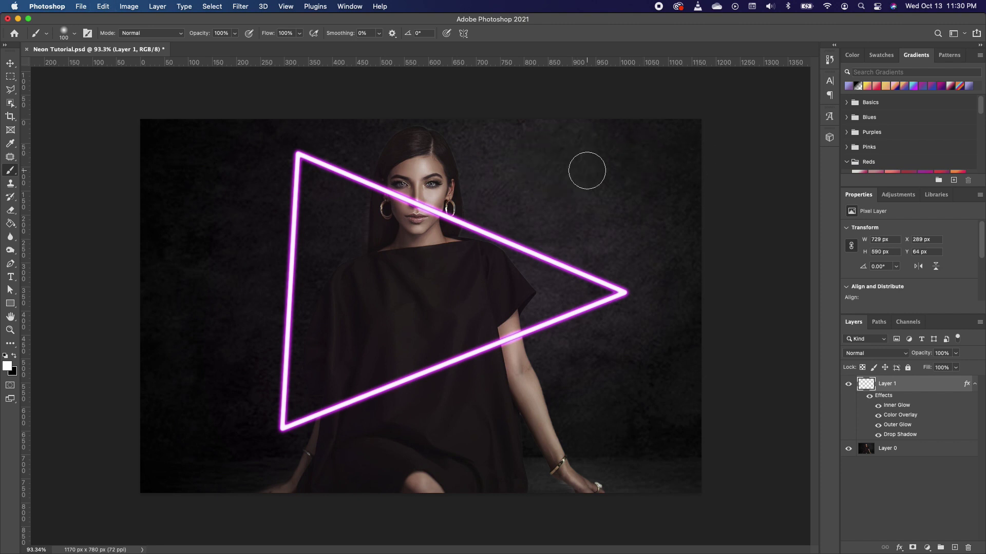
left_click(10, 264)
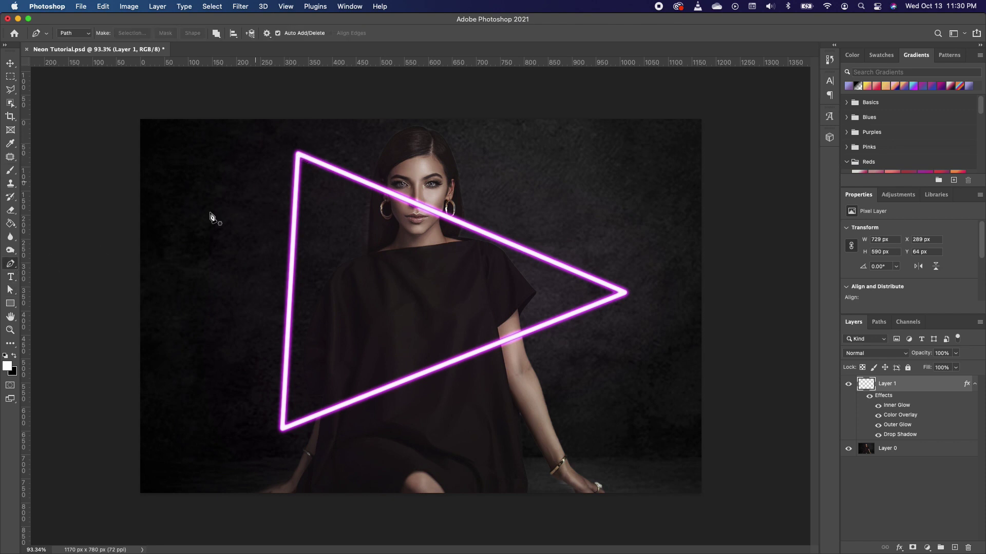
left_click(298, 154)
Finish the triangle path at the right and bottom-left corners, closing it at the top.
left_click(622, 292)
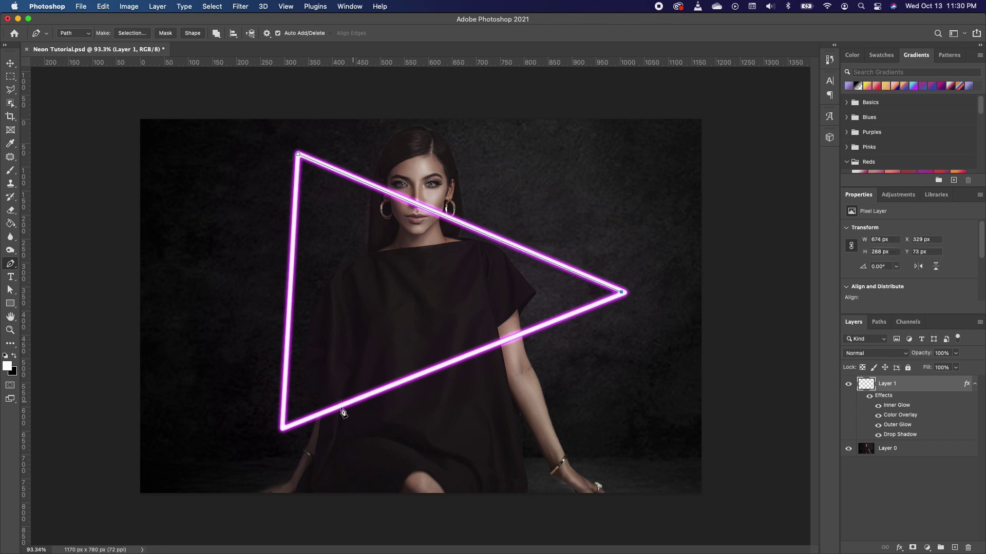
left_click(281, 428)
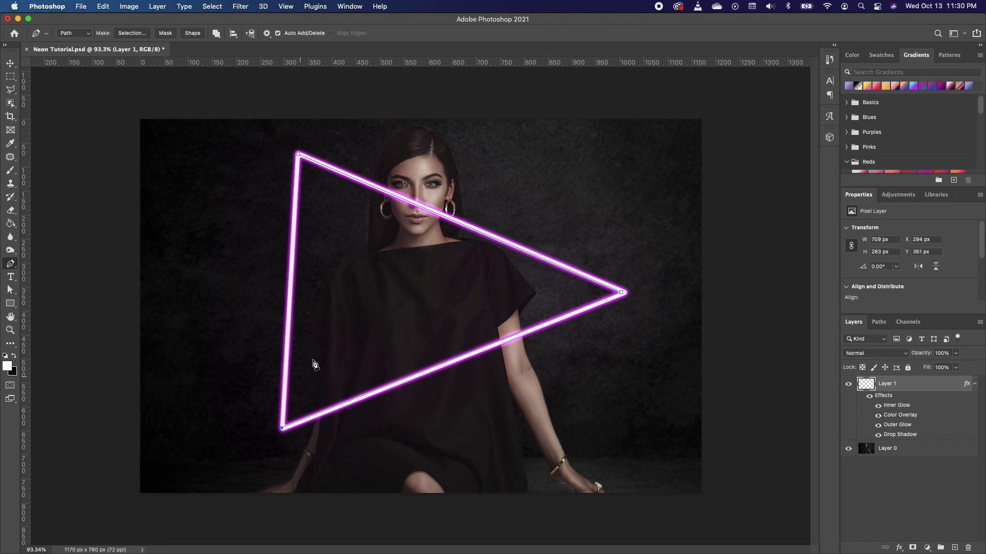
left_click(300, 155)
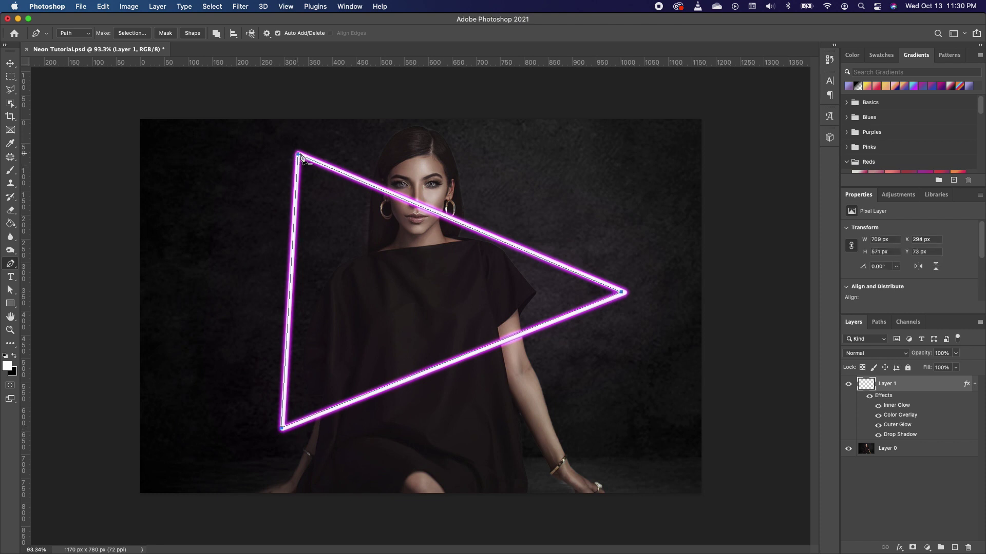
Add a new Layer 2 and sample the neon magenta as the foreground colour.
left_click(953, 548)
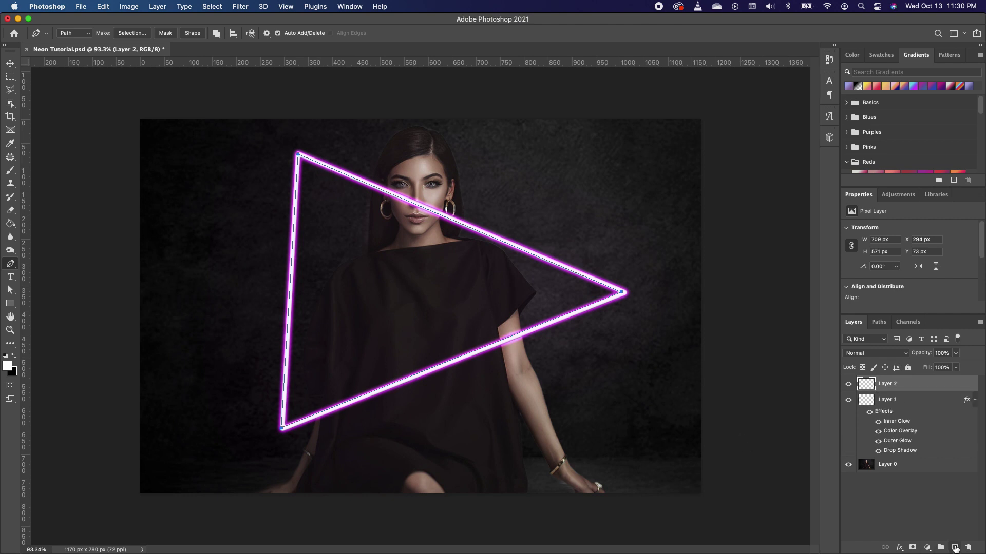
key("i")
left_click(294, 198)
left_click(8, 365)
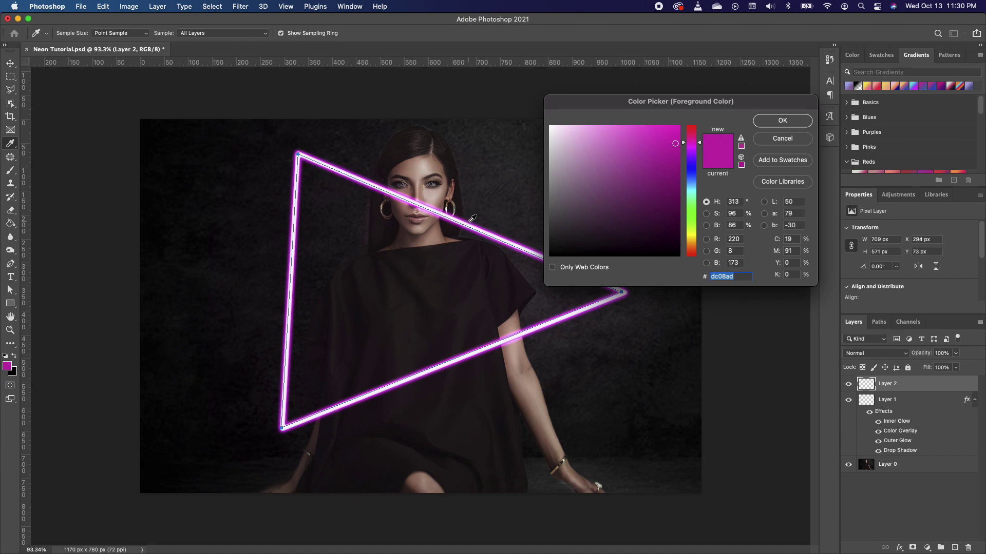
left_click(785, 123)
Stroke the triangle path with the brush on Layer 2, blending it as Linear Dodge (Add).
key("p")
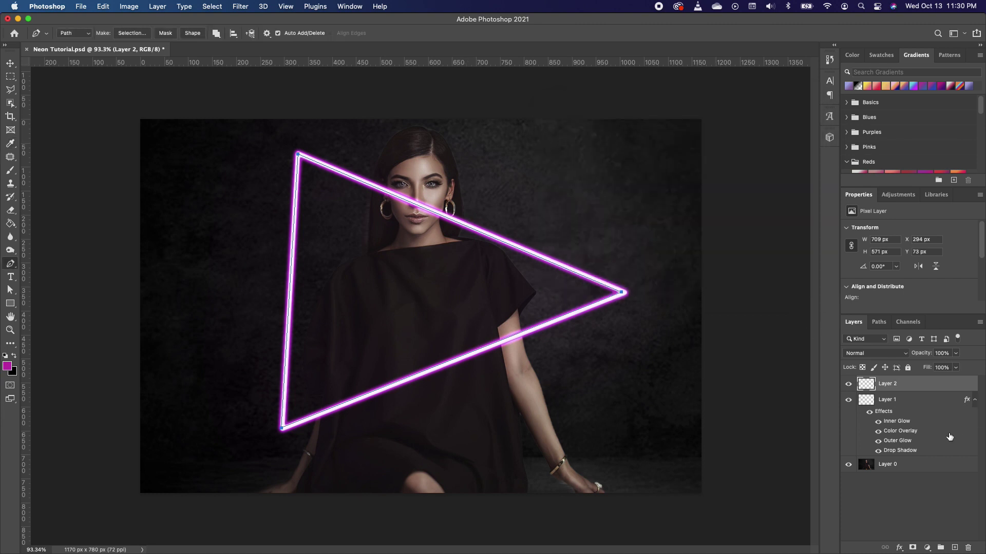
right_click(522, 251)
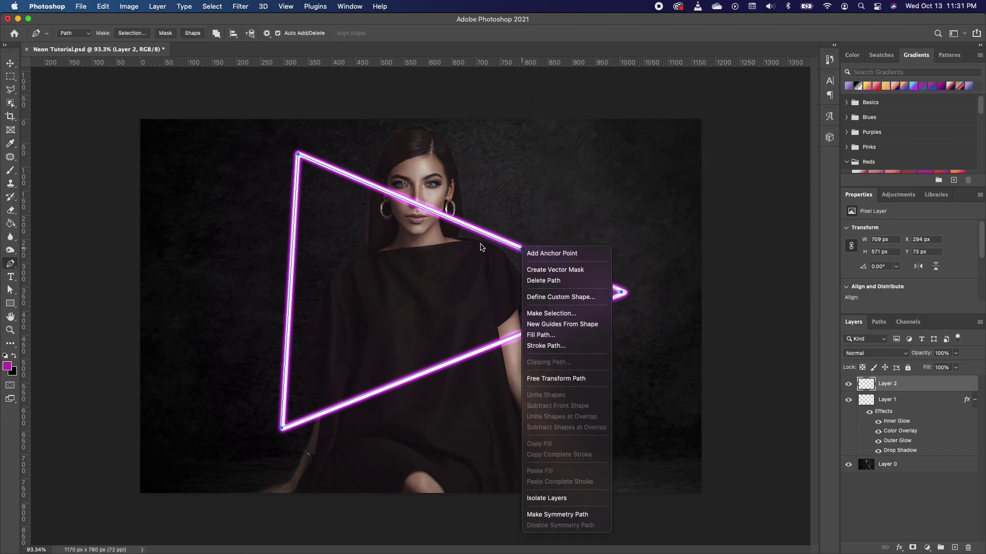
left_click(547, 346)
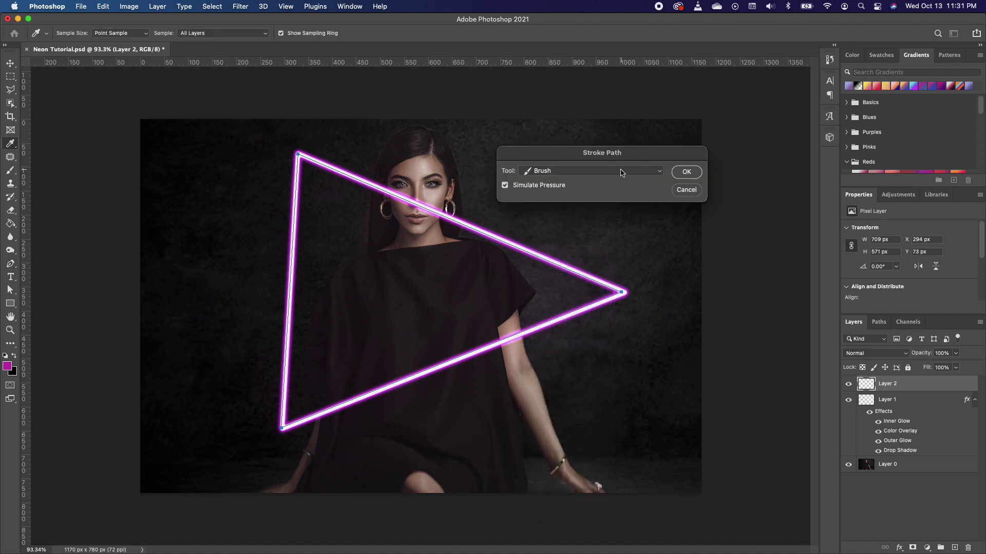
left_click(622, 173)
left_click(622, 171)
left_click(686, 172)
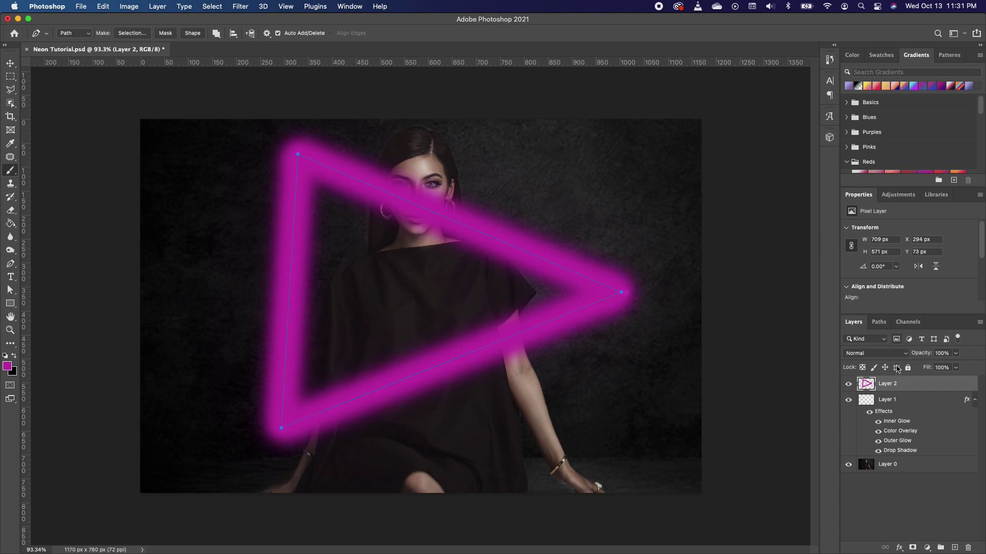
left_click(886, 356)
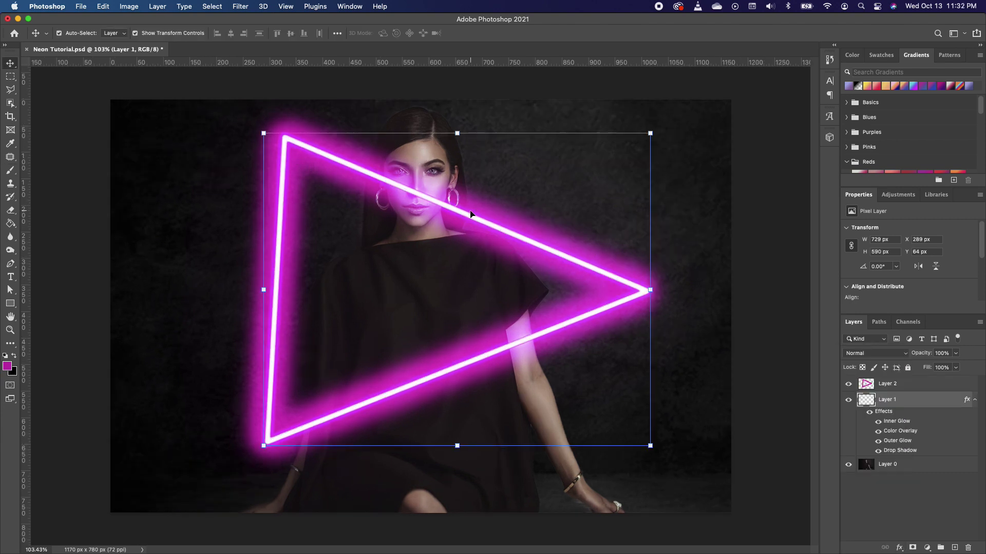
Select the woman's head and hair on Layer 0 with Object Selection, then make Layer 1 active.
left_click(703, 356)
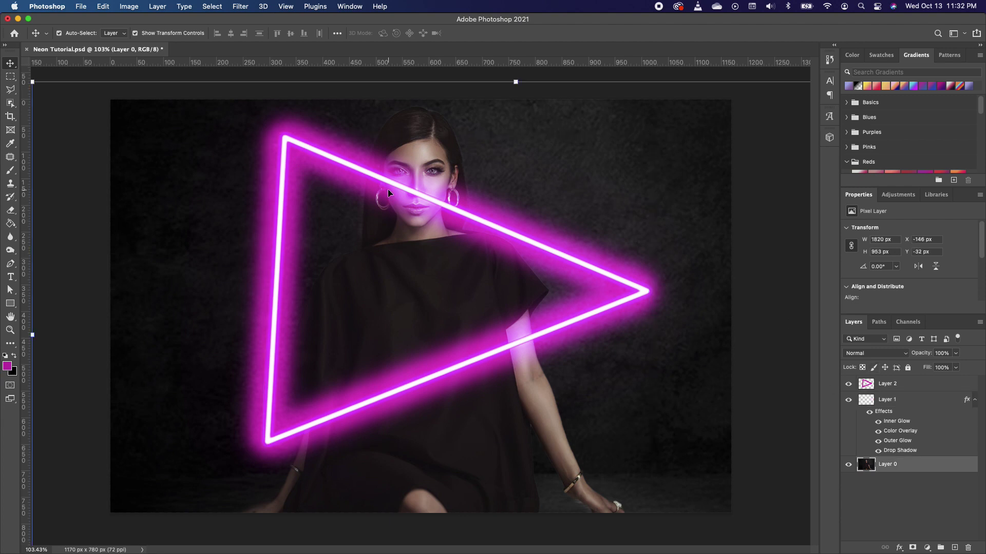
left_click(11, 104)
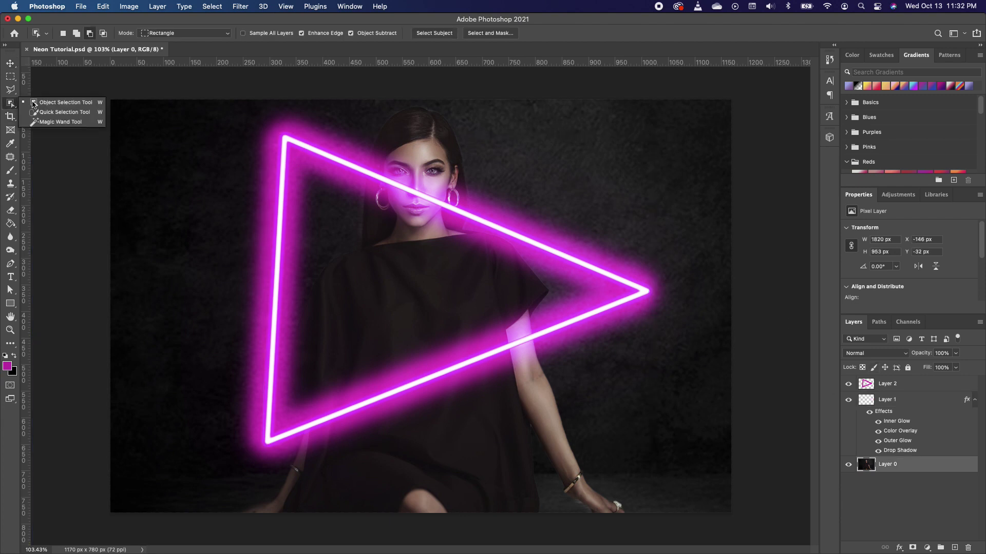
left_click(60, 107)
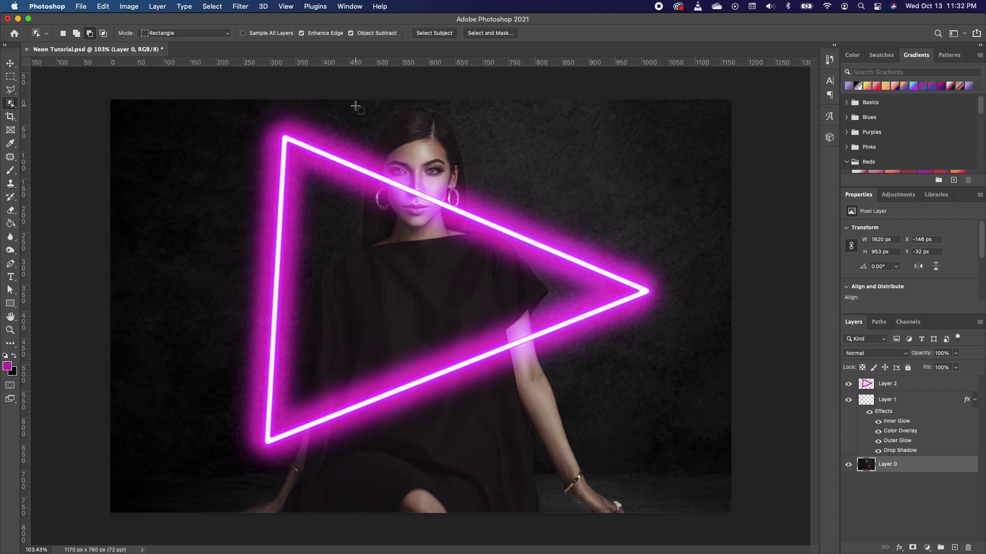
left_click_drag(355, 104, 485, 258)
left_click(898, 401)
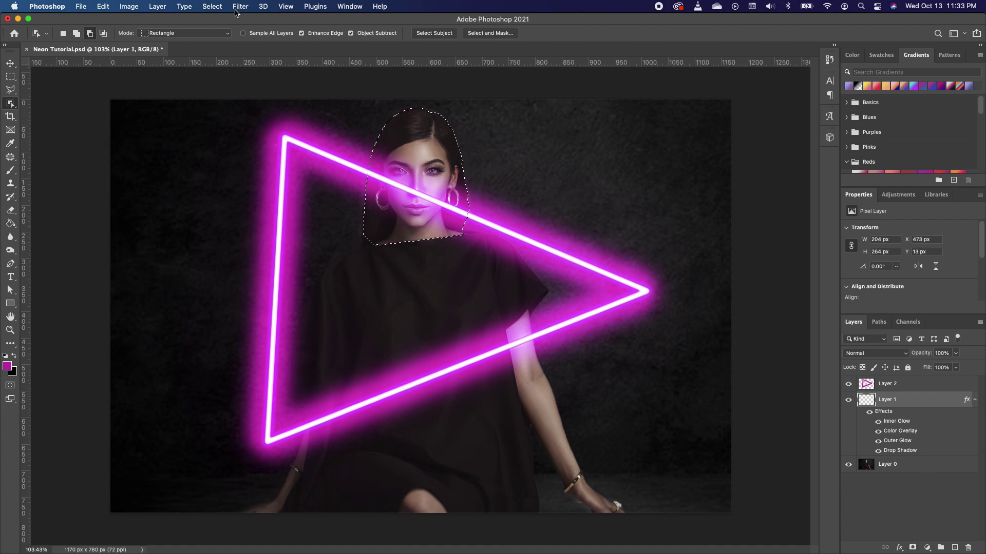
Invert the head selection and add a layer mask to Layer 1 hiding the neon over her head.
left_click(241, 6)
mouse_move(210, 7)
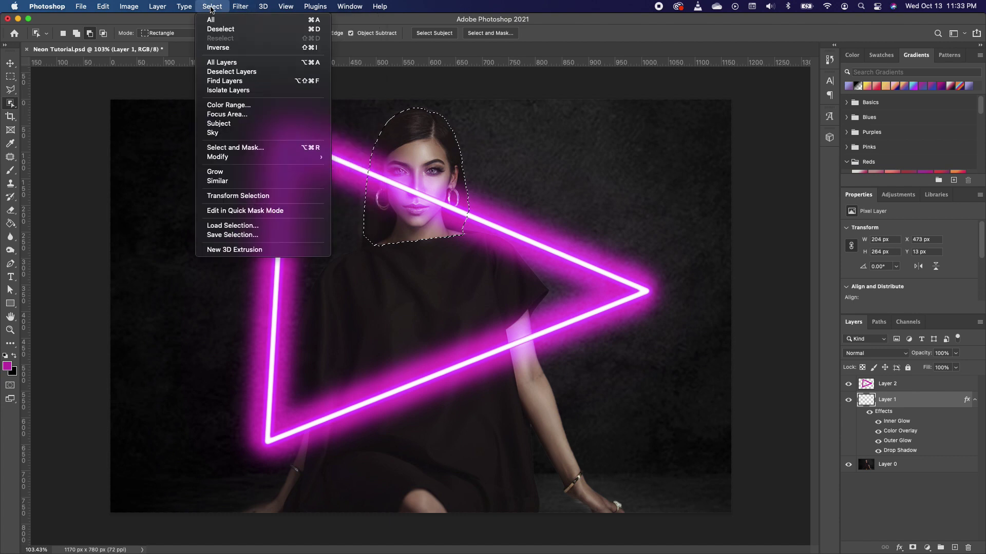
left_click(234, 48)
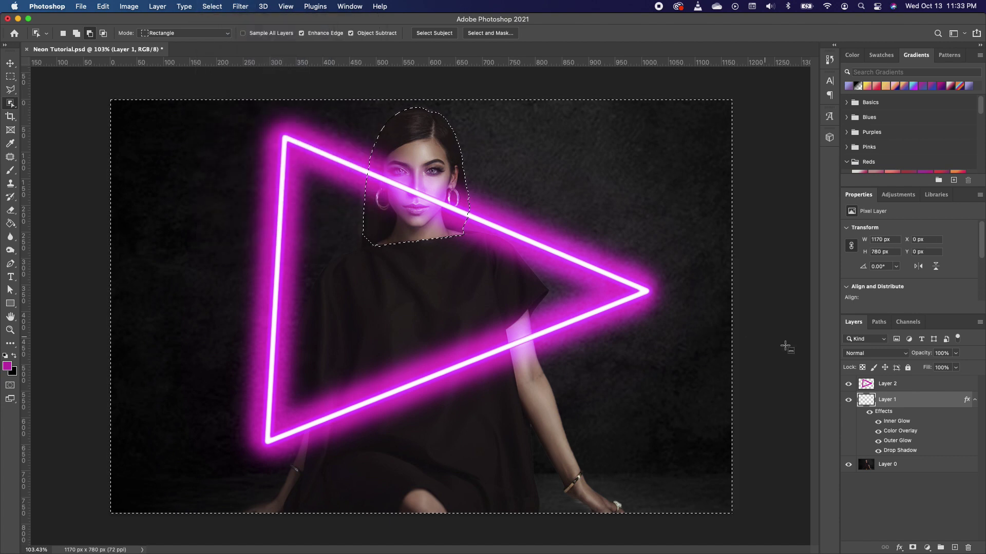
left_click(913, 548)
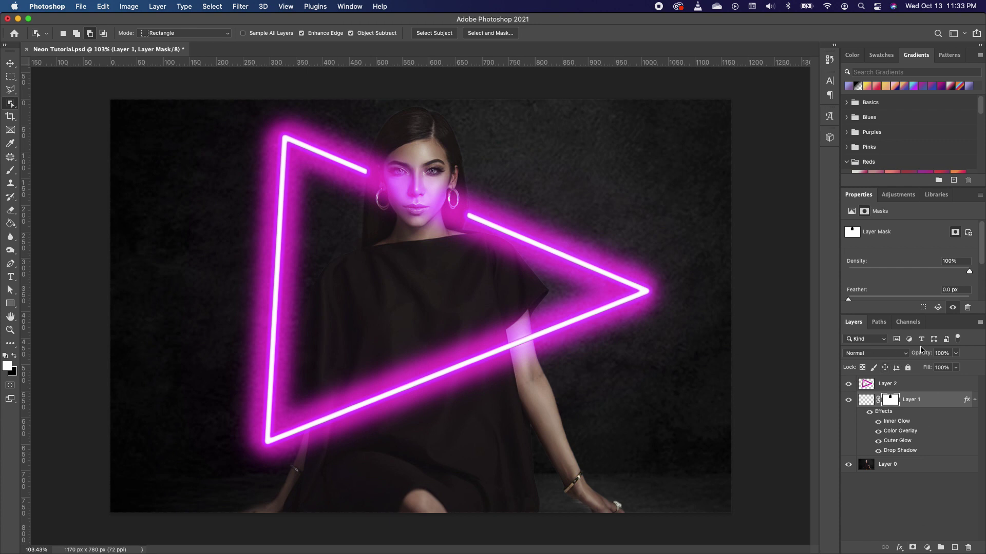
Mask Layer 2 using Layer 1's mask as the selection, then add an empty Layer 3.
left_click(893, 386)
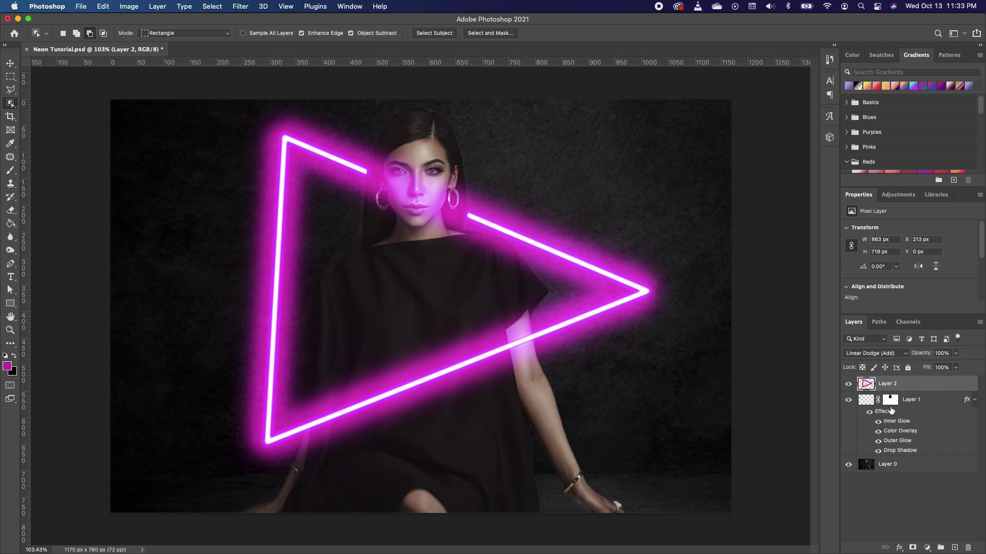
left_click(890, 402, "super")
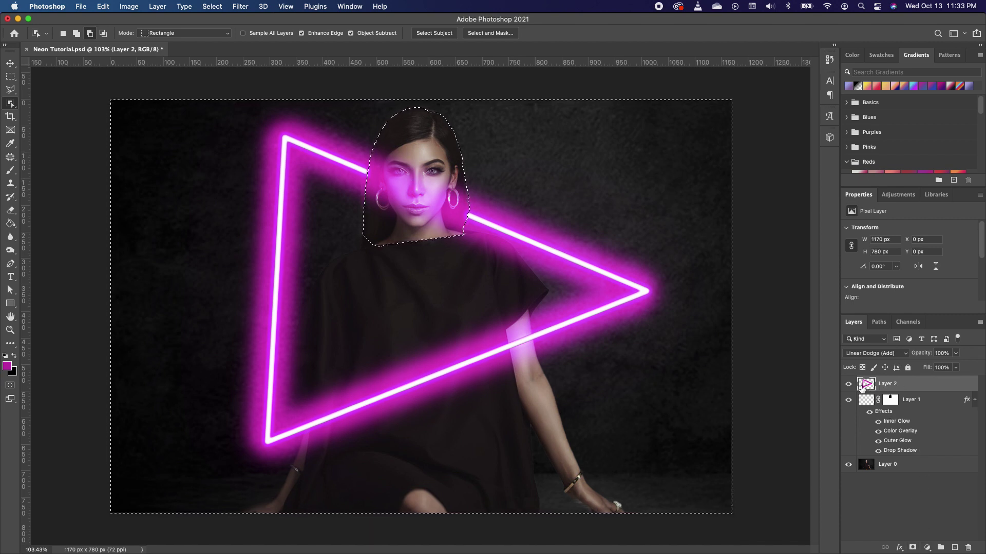
left_click(912, 548)
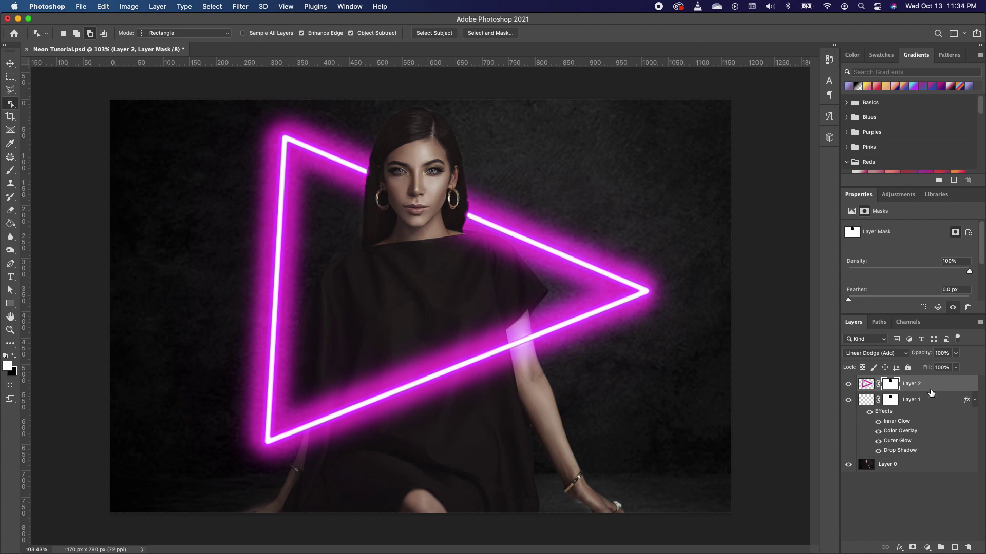
left_click(955, 548)
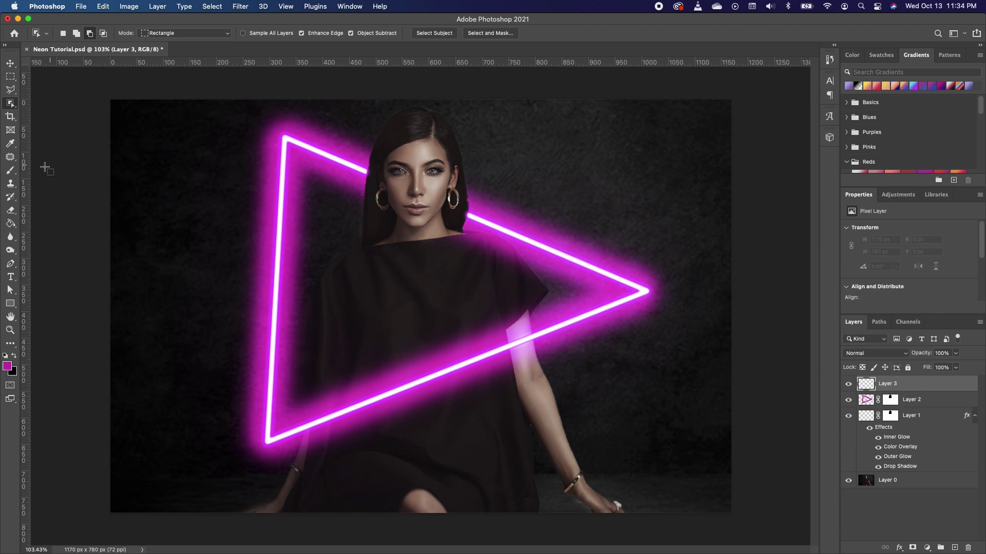
Brush magenta glow on Layer 3 at her neck and hair, blending the layer as Linear Dodge (Add).
left_click(11, 170)
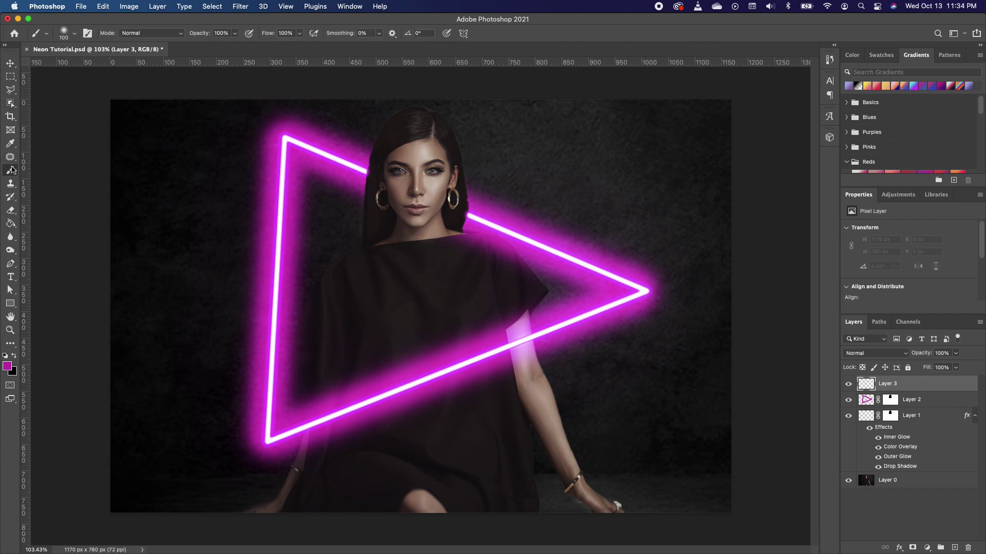
left_click(470, 211)
left_click(358, 173)
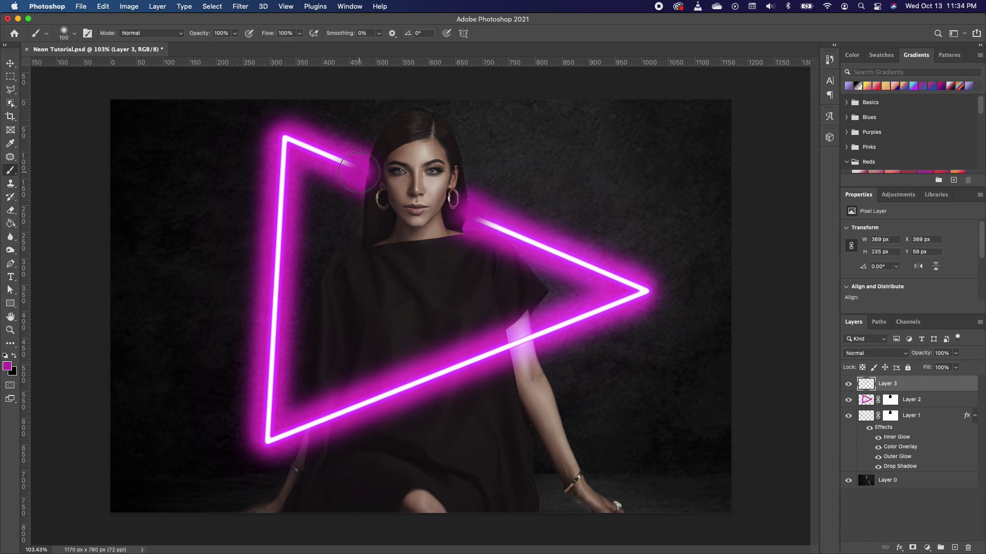
left_click(896, 355)
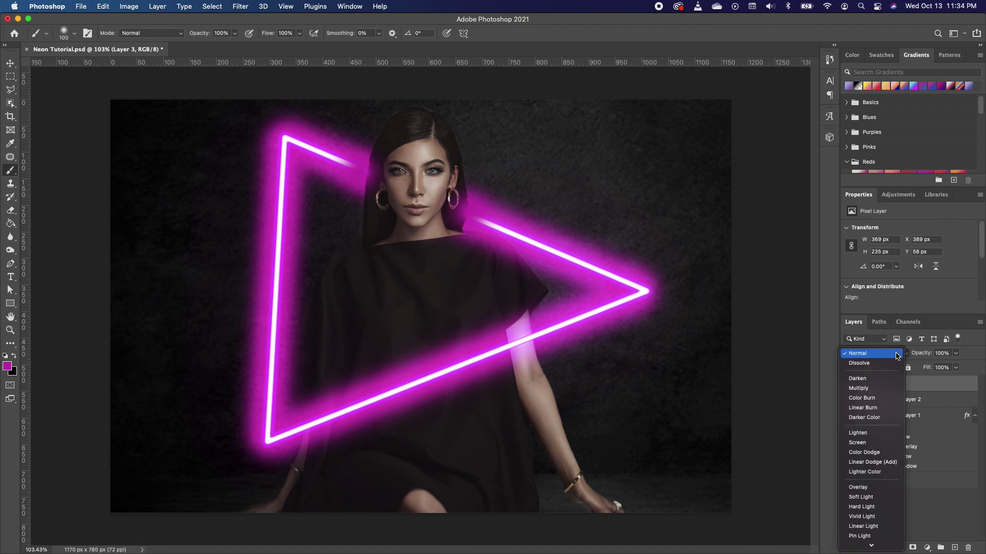
left_click(875, 463)
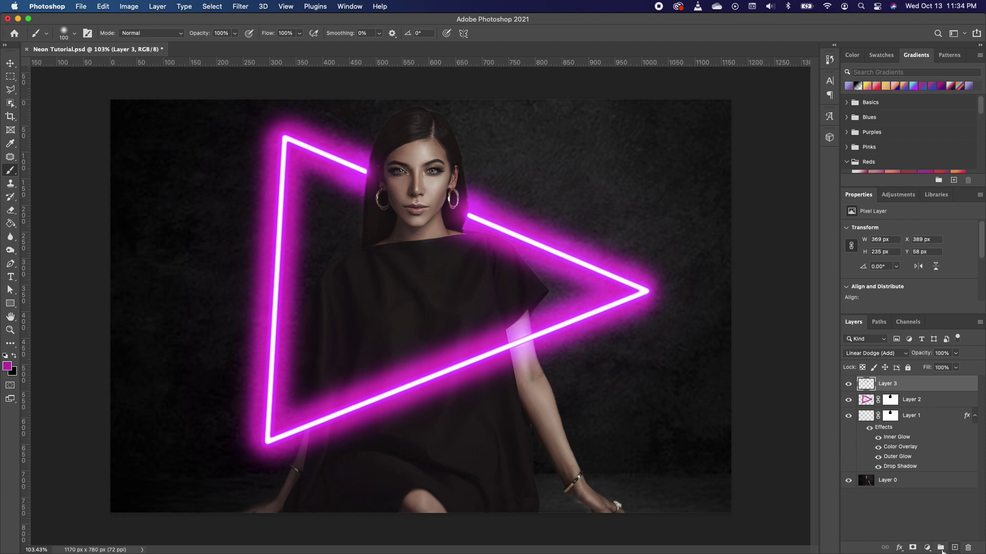
Add a Hue/Saturation adjustment with Colorize on and saturation 61, plus an empty Layer 4 above it.
left_click(927, 547)
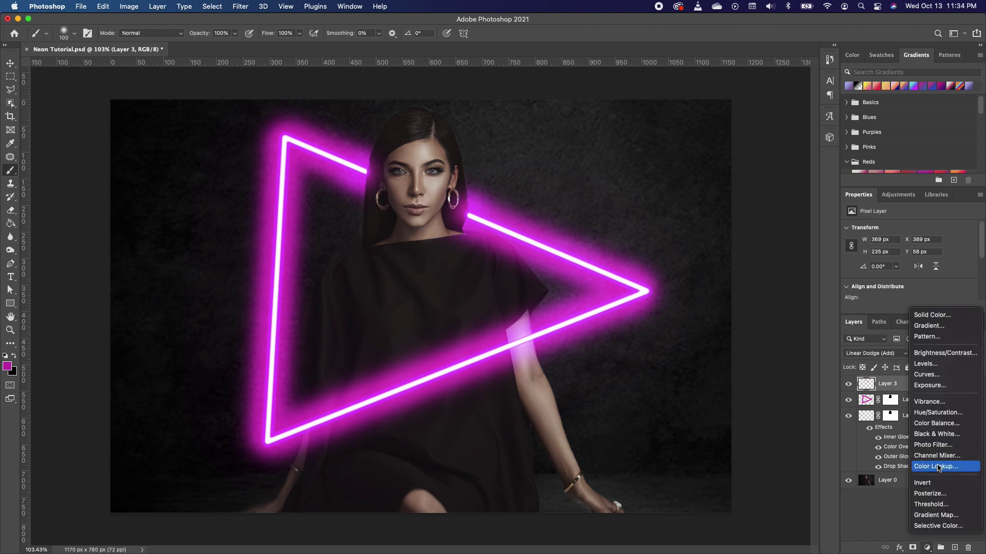
left_click(940, 414)
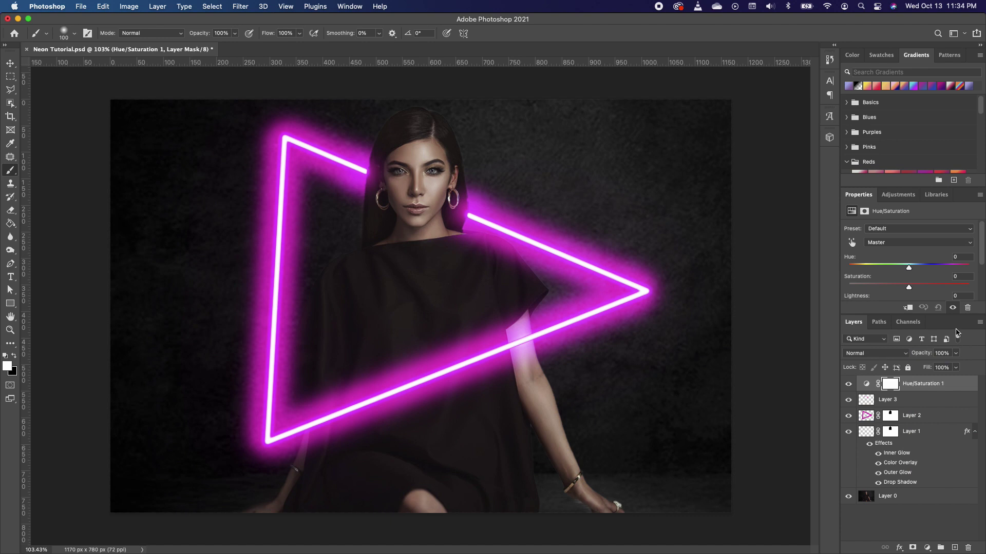
scroll(924, 257, "down", 3)
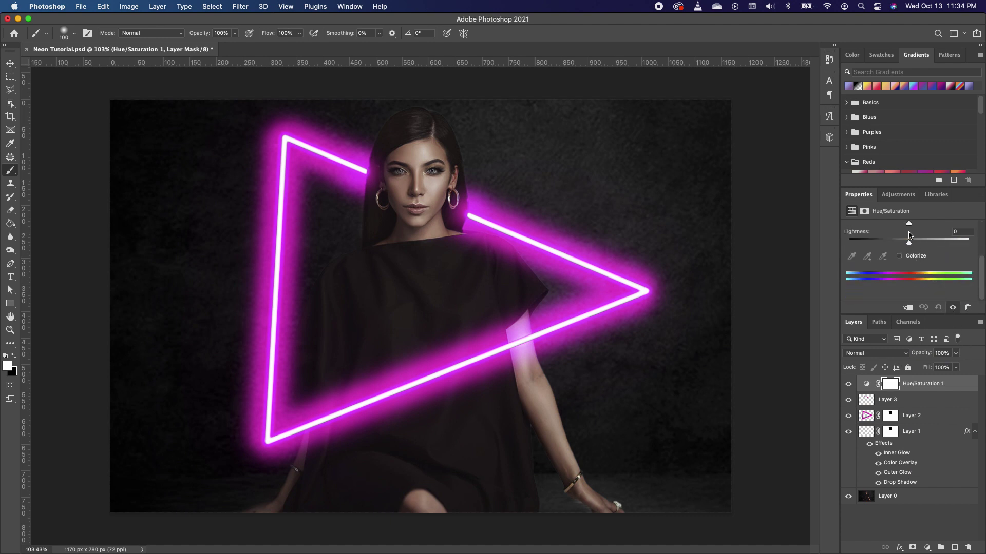
left_click(899, 256)
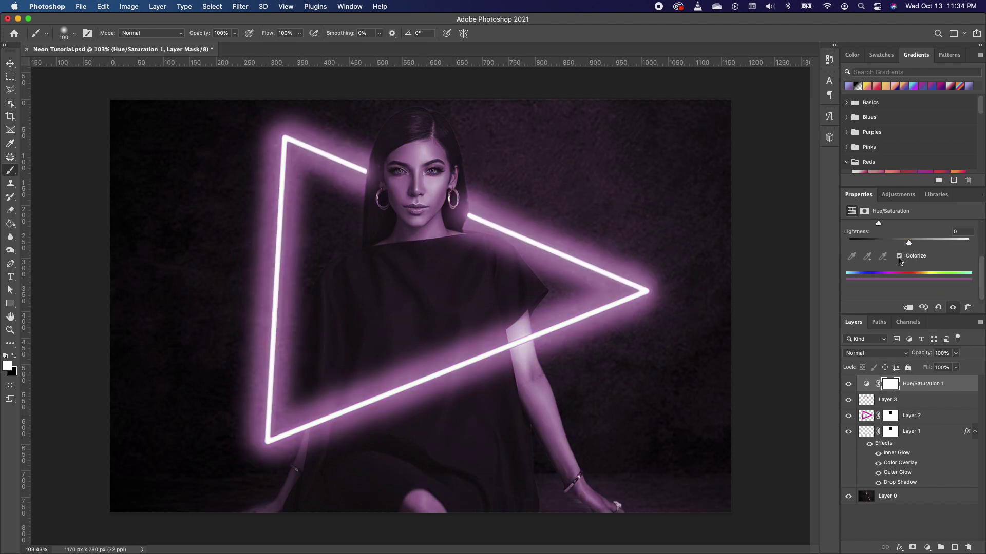
scroll(940, 253, "up", 4)
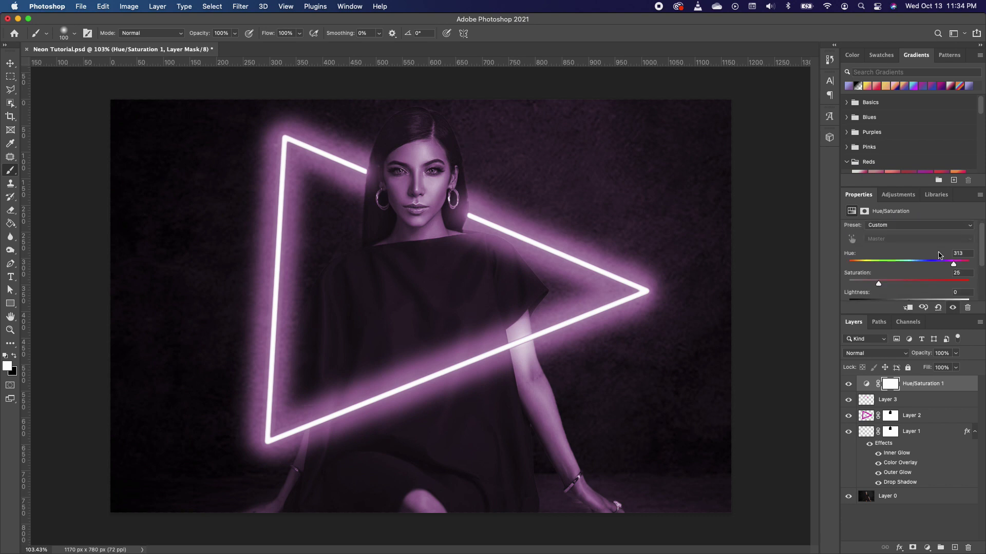
left_click_drag(880, 285, 954, 277)
left_click(952, 548)
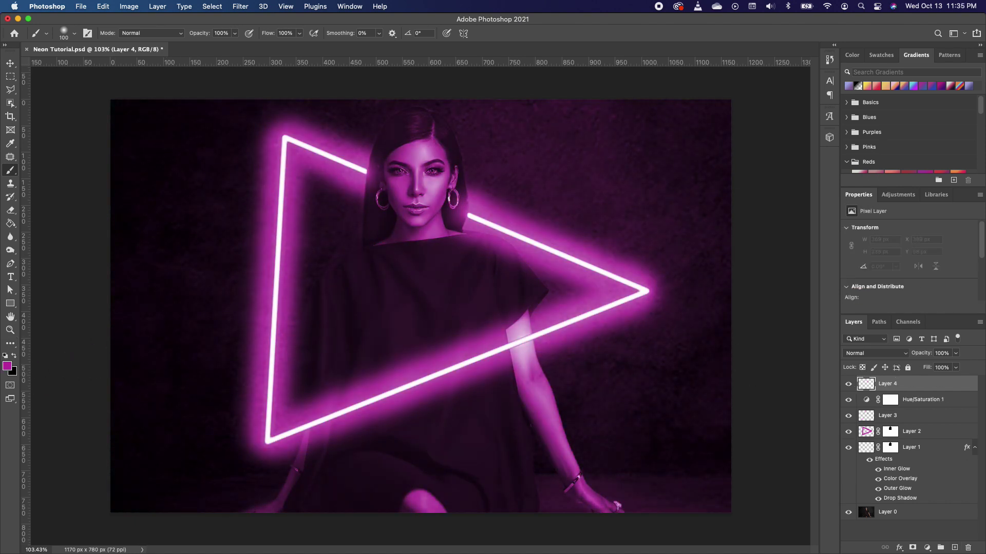
Change the foreground colour from magenta to a deep blue.
left_click(8, 366)
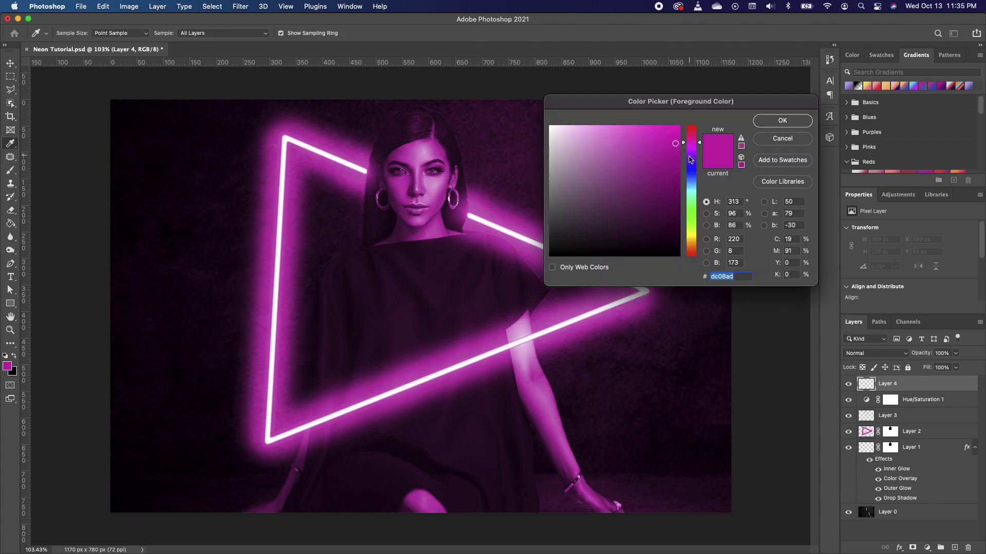
mouse_move(692, 143)
left_mouse_down()
mouse_move(692, 164)
mouse_move(677, 153)
left_mouse_up()
left_click(671, 137)
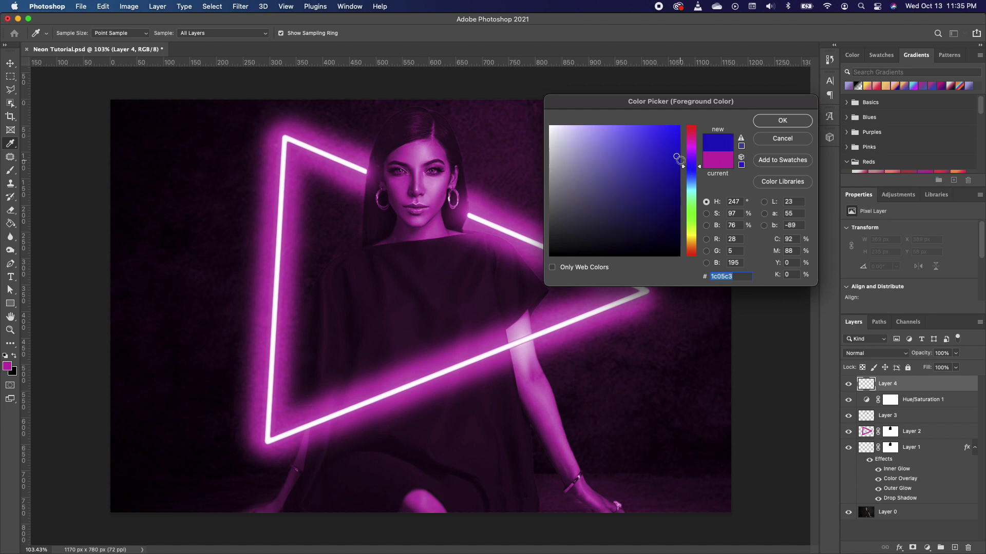
left_click(782, 120)
Paint 500-px blue dabs around the portrait's edges on Layer 4 and blend it as Soft Light.
key("b")
key("bracketright")
key("bracketright")
key("bracketright")
key("bracketright")
key("bracketright")
key("bracketright")
key("bracketright")
key("bracketright")
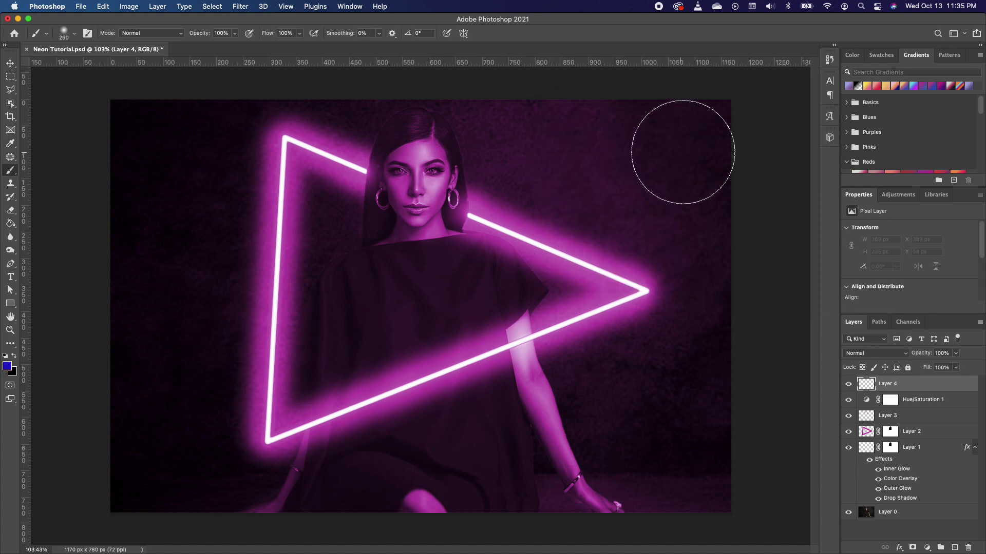
left_click_drag(682, 132, 625, 164)
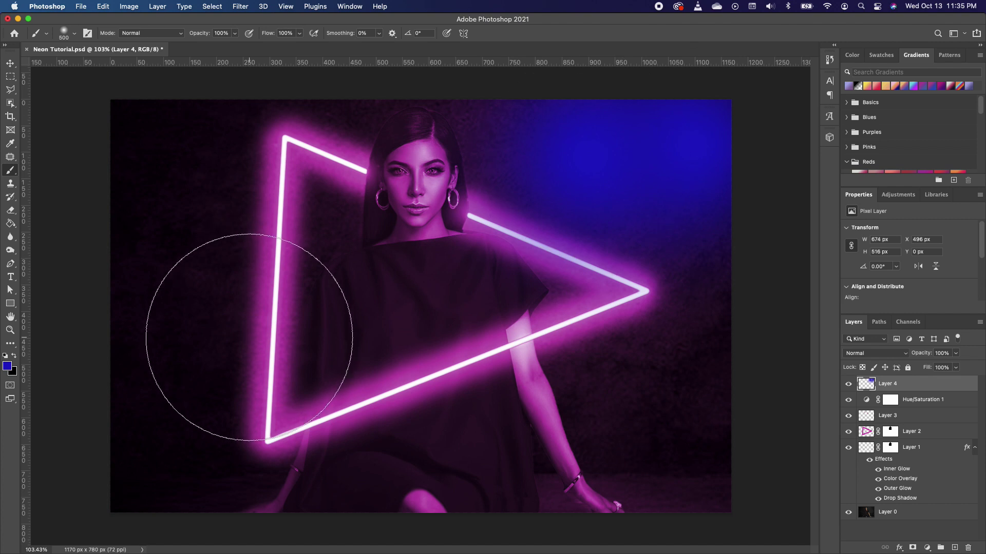
left_click(199, 337)
left_click(187, 154)
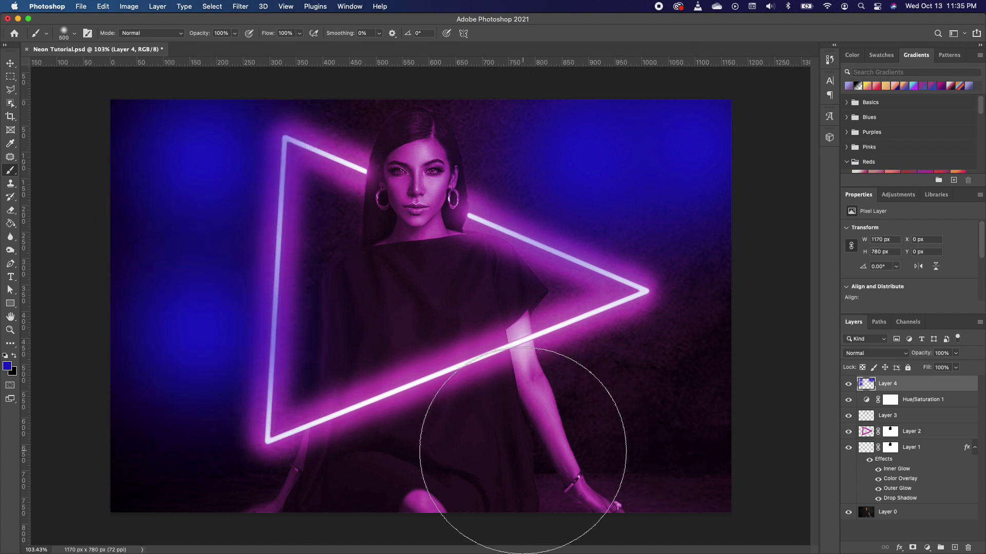
left_click(477, 442)
left_click(662, 380)
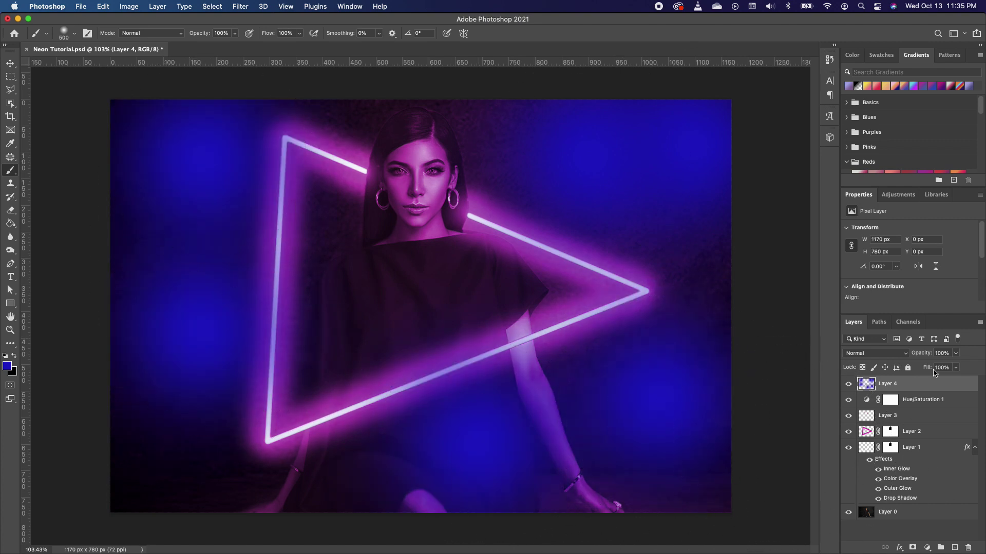
left_click(904, 354)
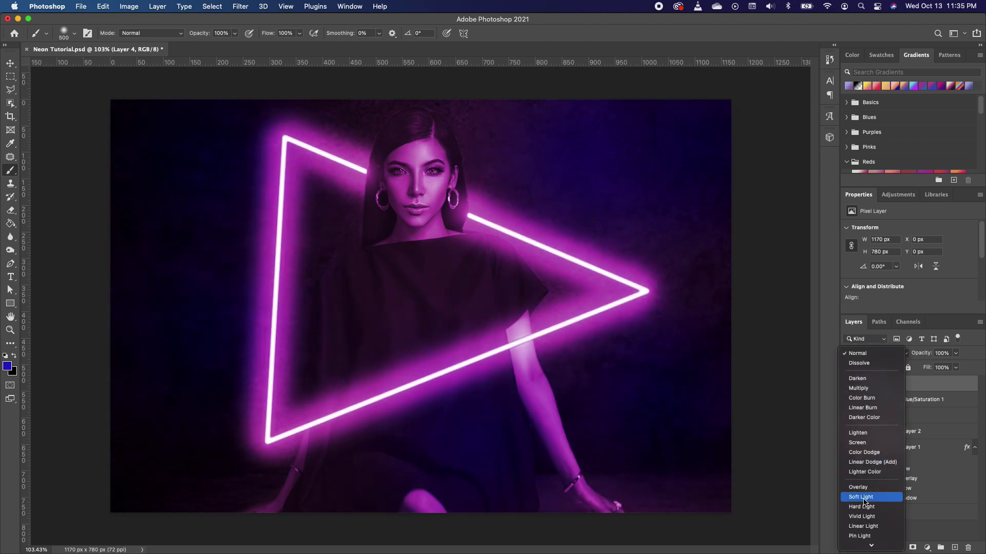
left_click(862, 497)
Place the starry background-1939128_1280 image, scaled and positioned to cover the whole canvas.
left_click_drag(327, 374, 472, 269)
left_click_drag(372, 200, 359, 167)
left_click_drag(719, 448, 868, 529)
left_click_drag(564, 477, 513, 461)
Commit the star image placement and rasterize the star smart object.
key("Return")
key("b")
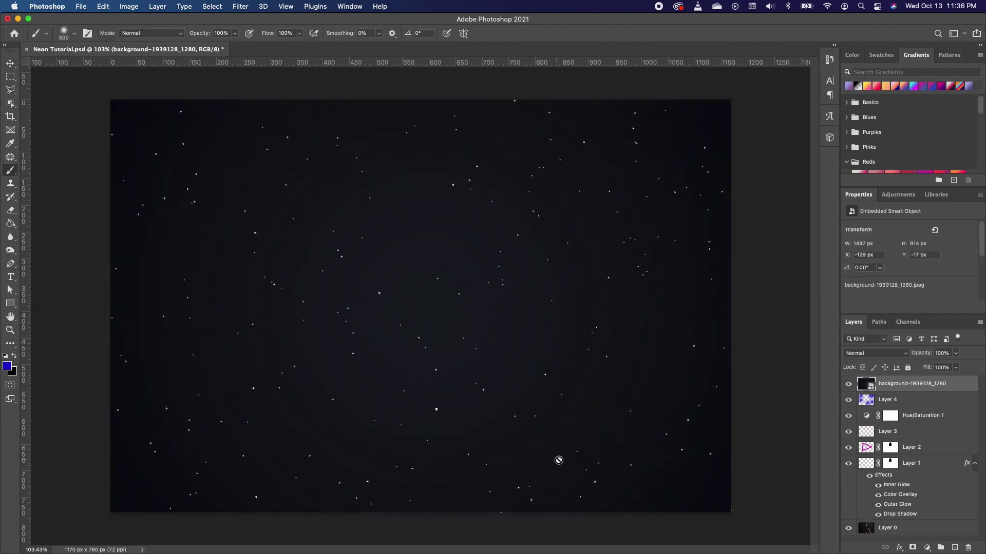
left_click(655, 389)
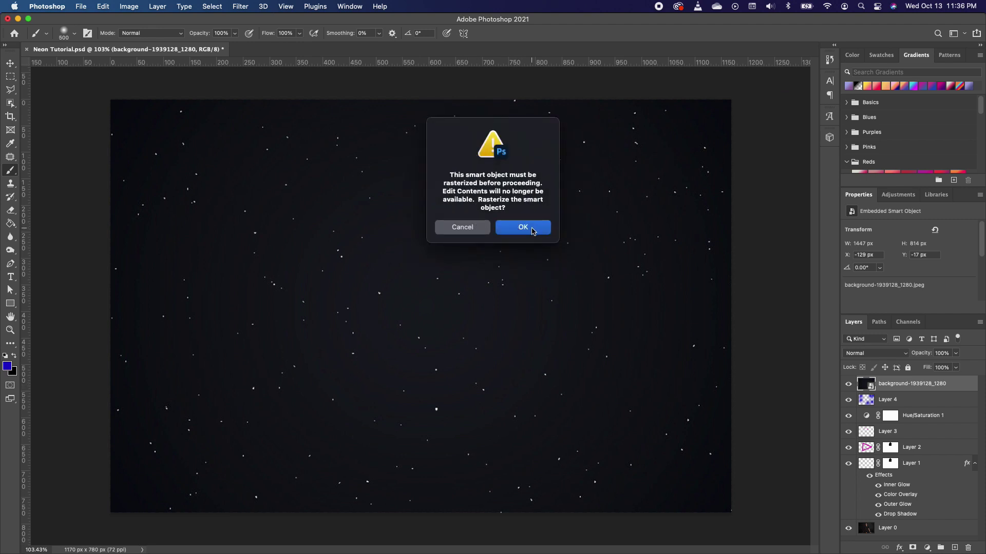
left_click(531, 229)
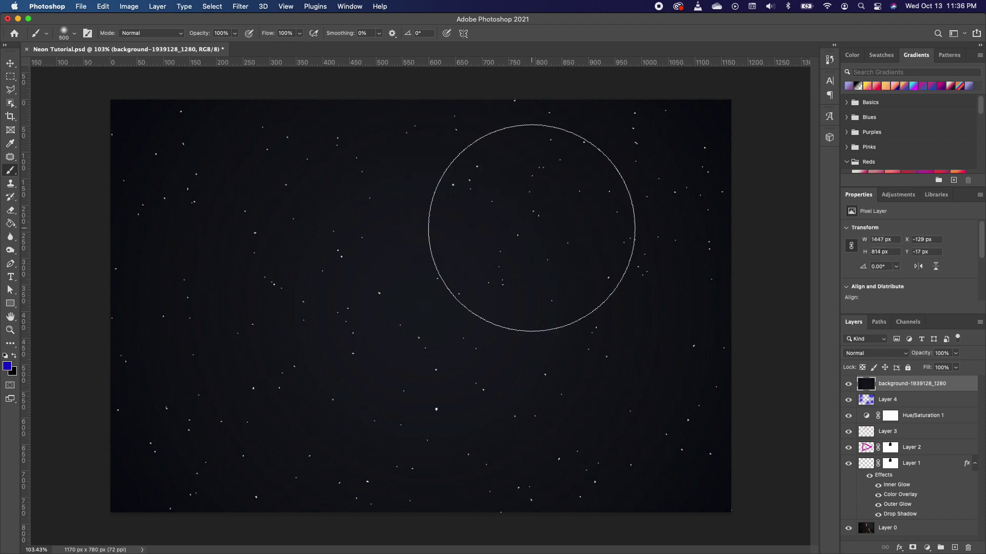
Blend the star layer in Screen mode with Fill lowered to 60%.
left_click(878, 353)
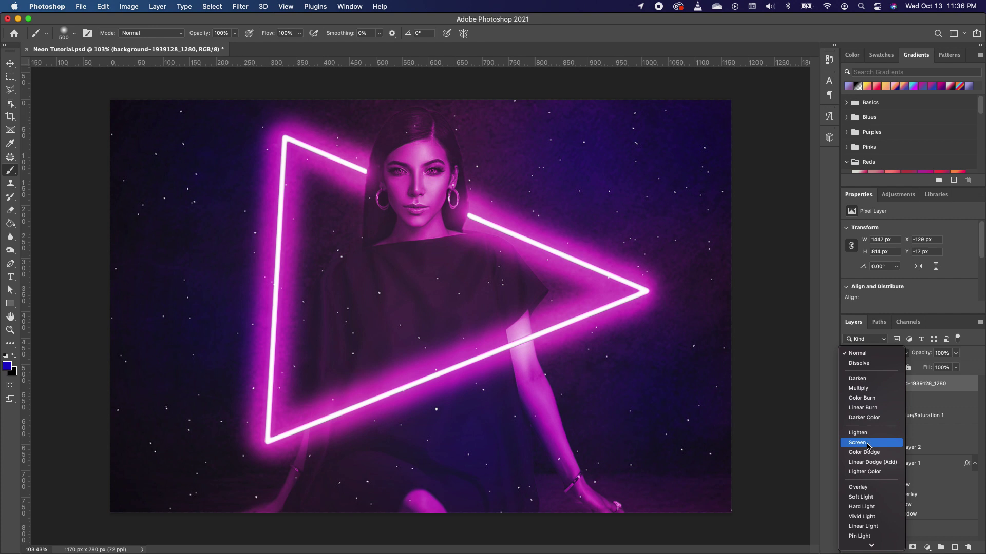
left_click(867, 445)
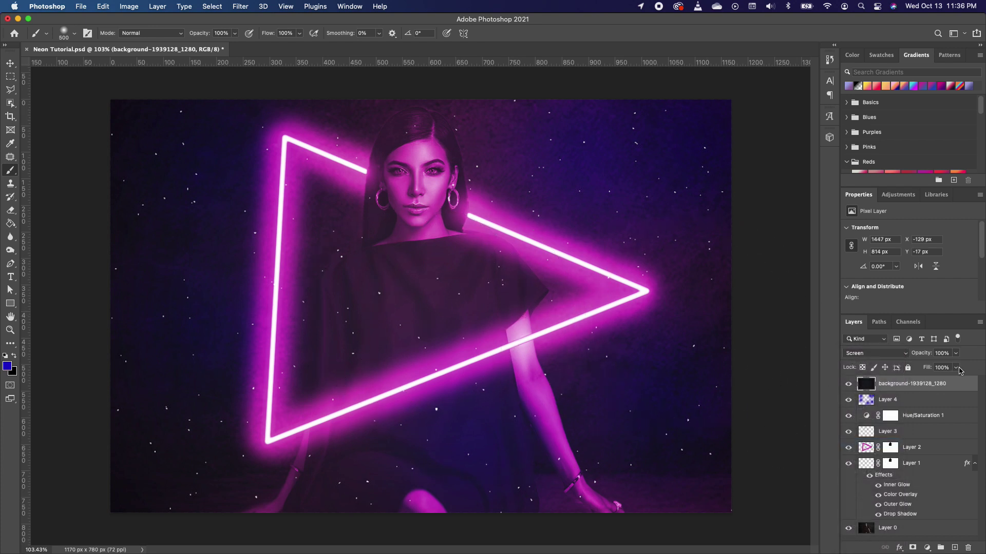
left_click(954, 368)
left_click_drag(955, 381, 932, 382)
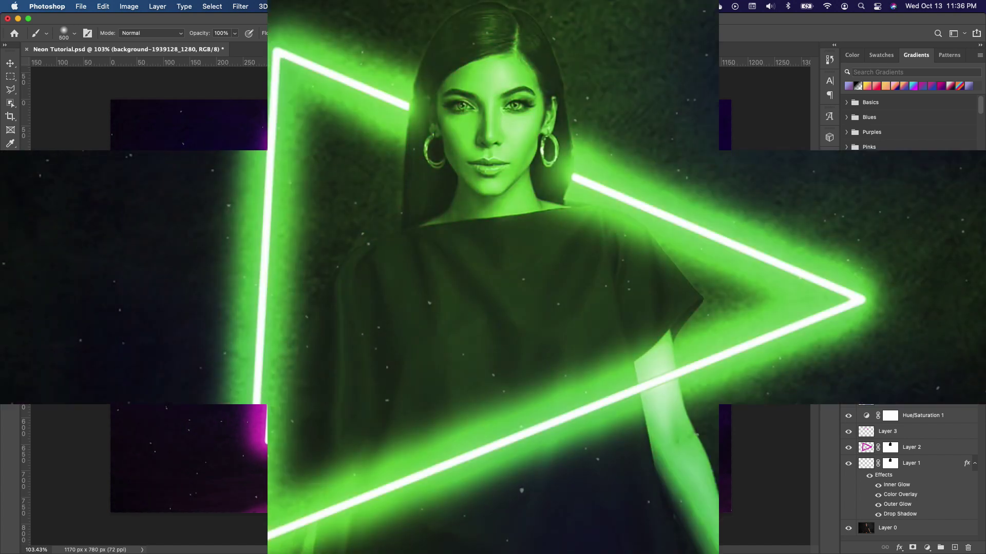